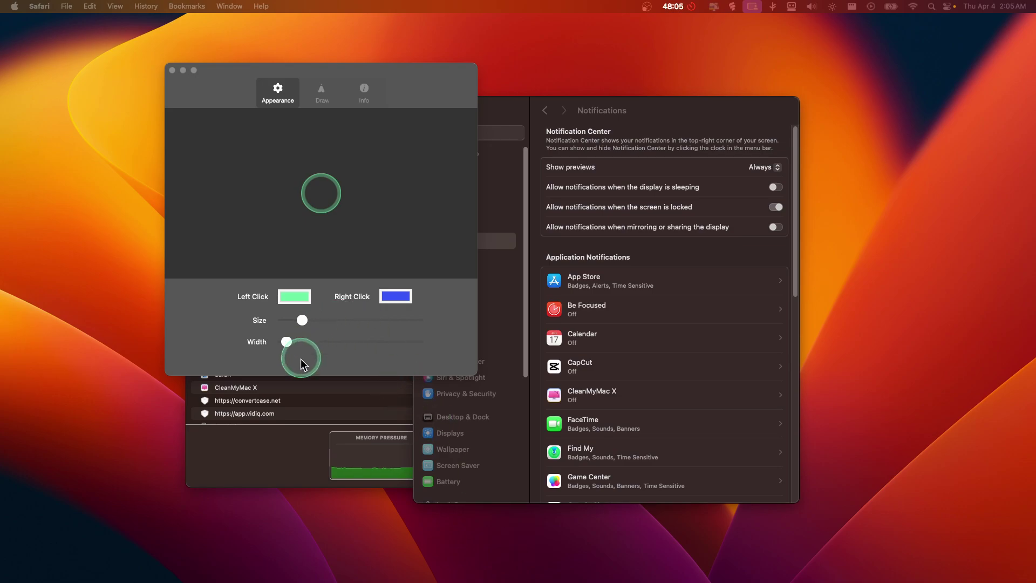
- Open System Settings, check the Mouse settings, then turn off Trackpad Tap to click
click(14, 8)
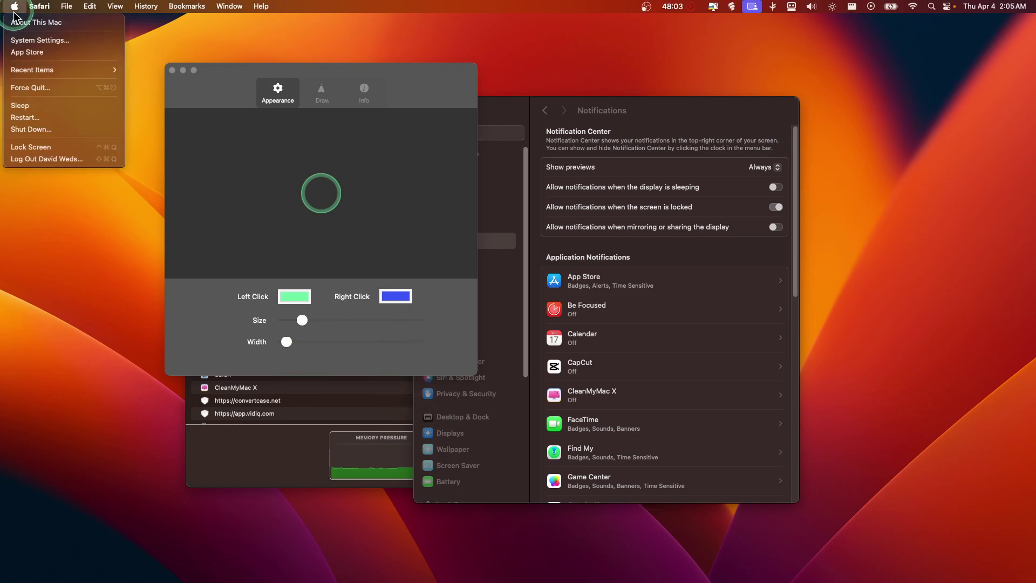
click(22, 36)
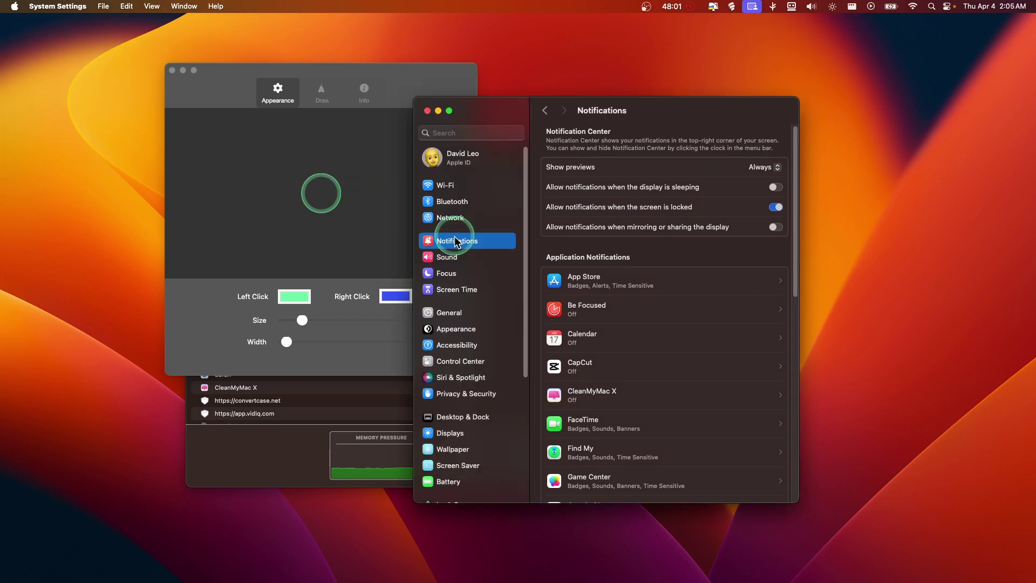
scroll(464, 312, down, 5)
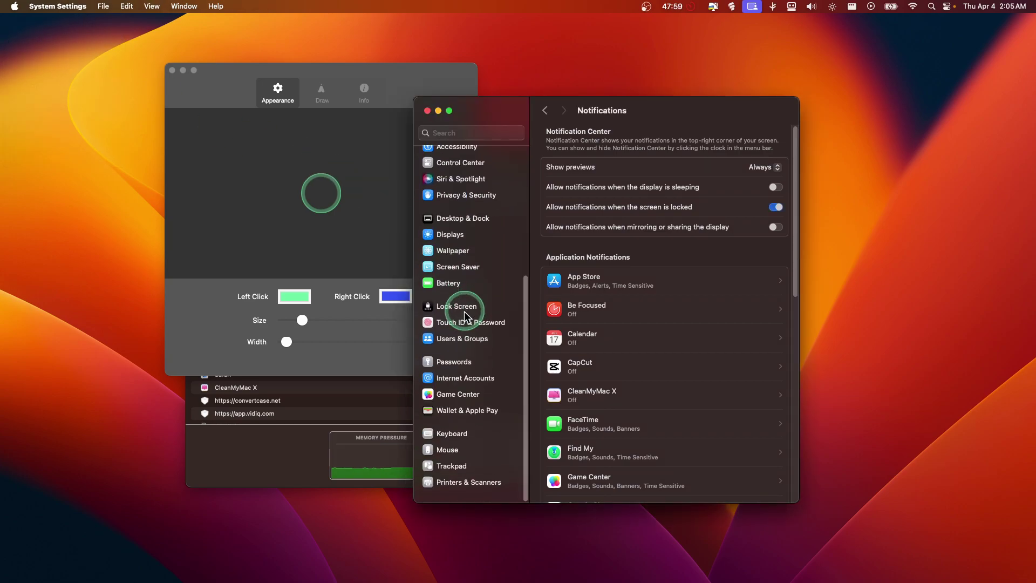
click(450, 459)
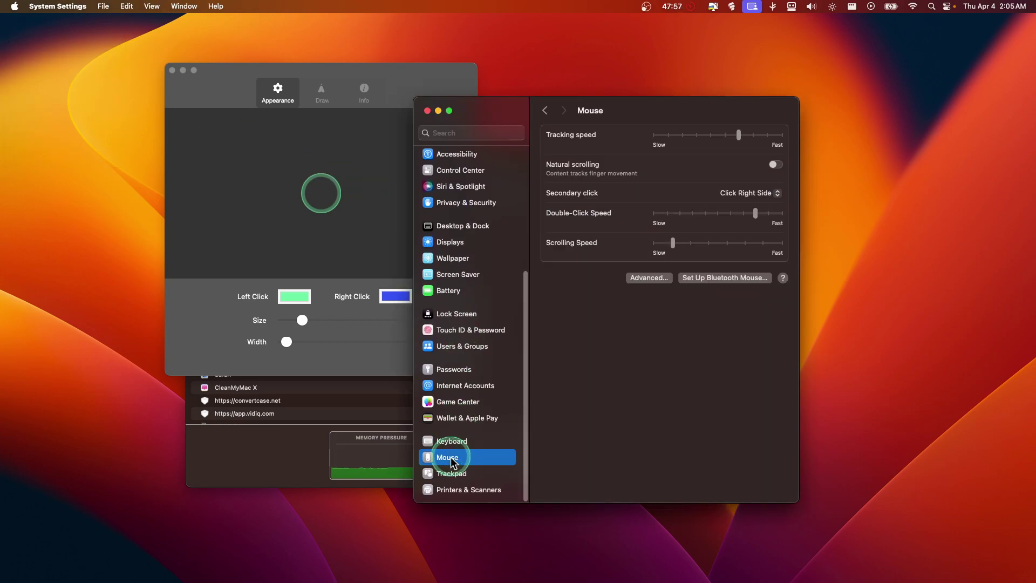
click(450, 475)
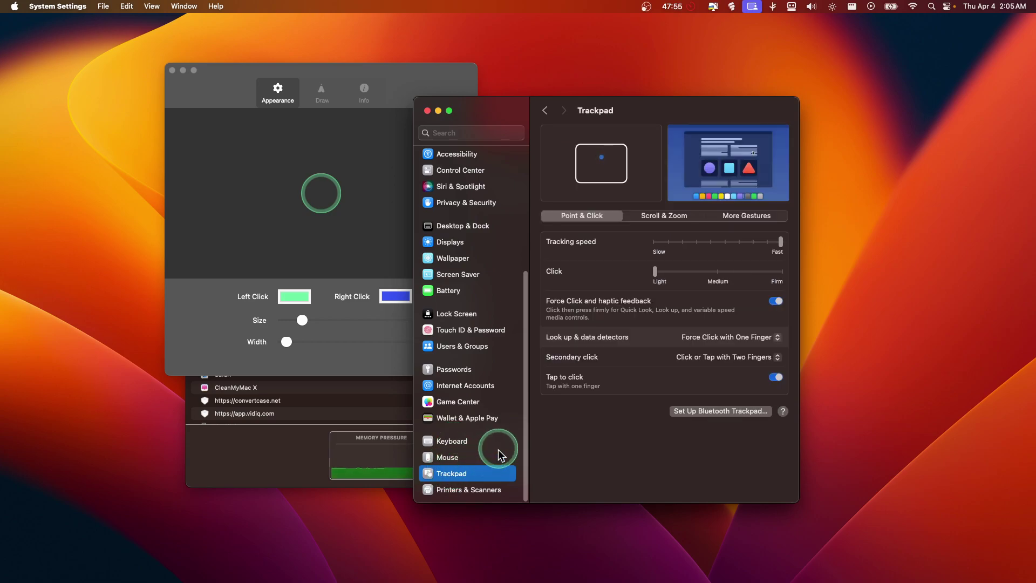
click(776, 378)
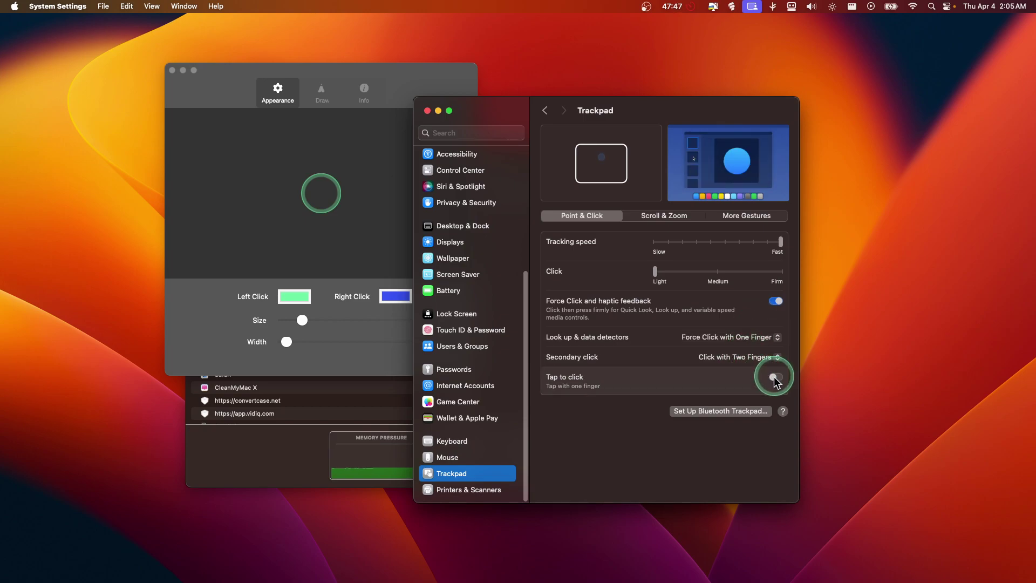
- Turn Tap to click back on, keep two-finger secondary click, and leave tracking speed at Fast
click(776, 378)
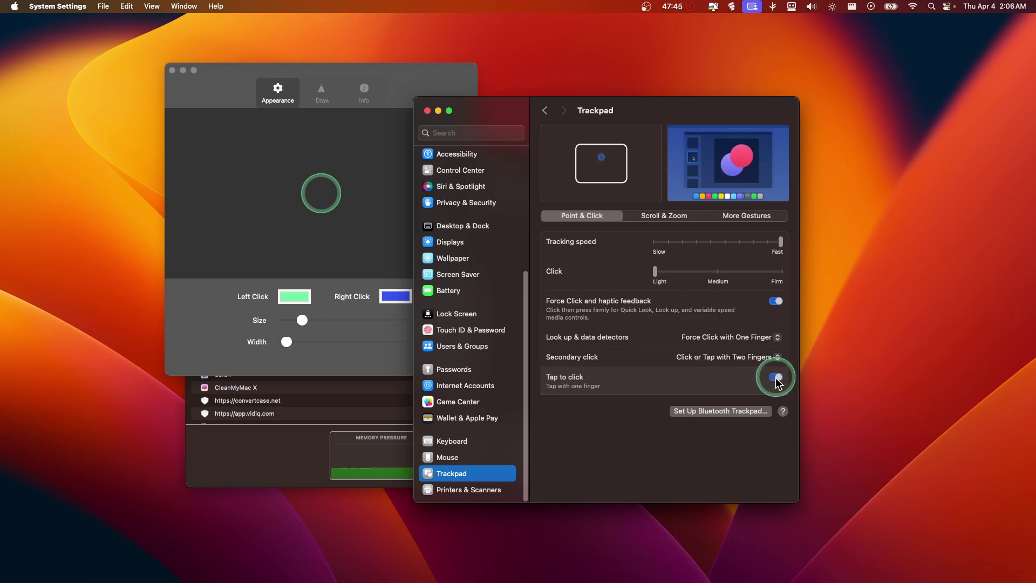
click(714, 359)
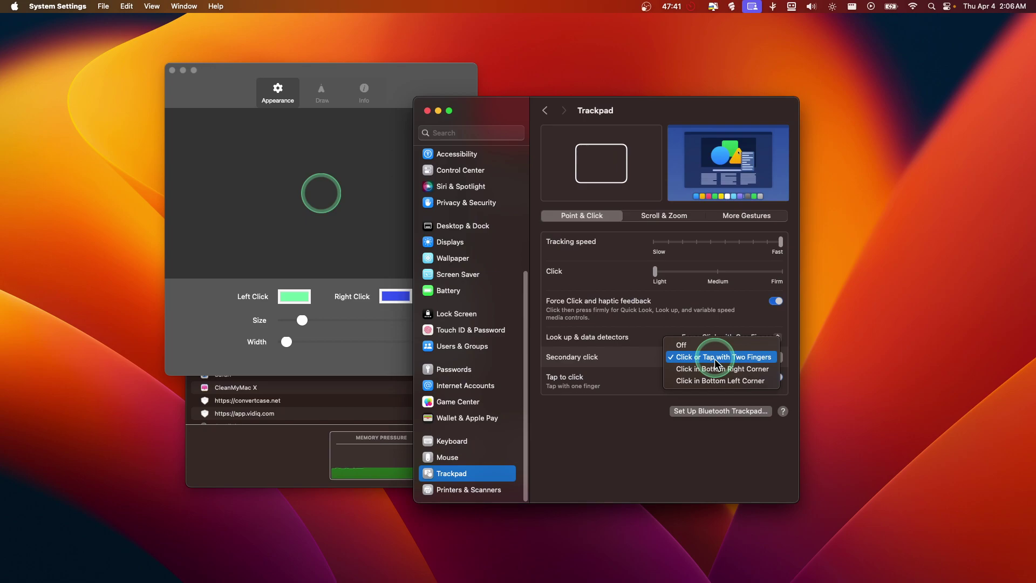
click(715, 358)
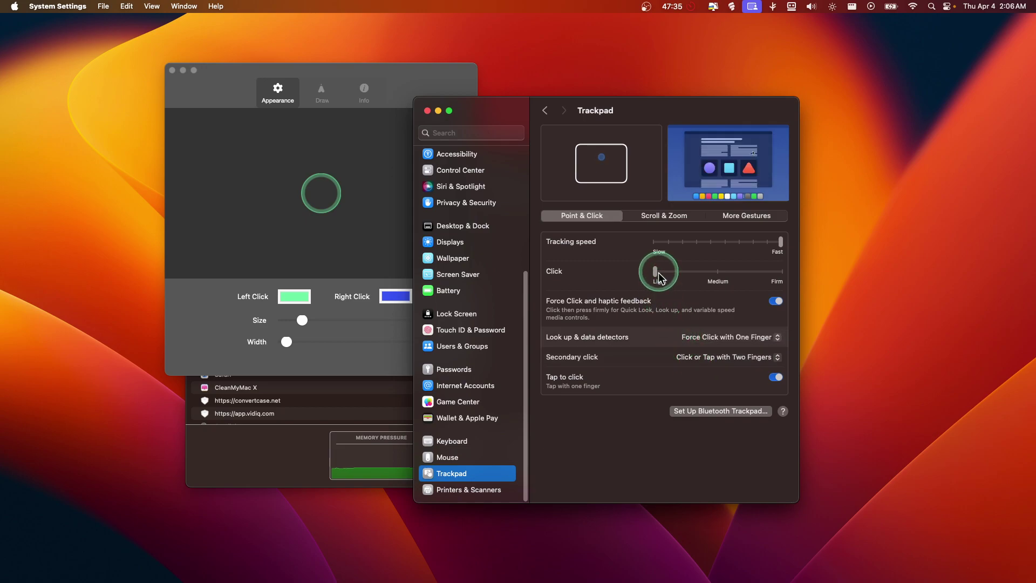
drag(771, 244, 782, 249)
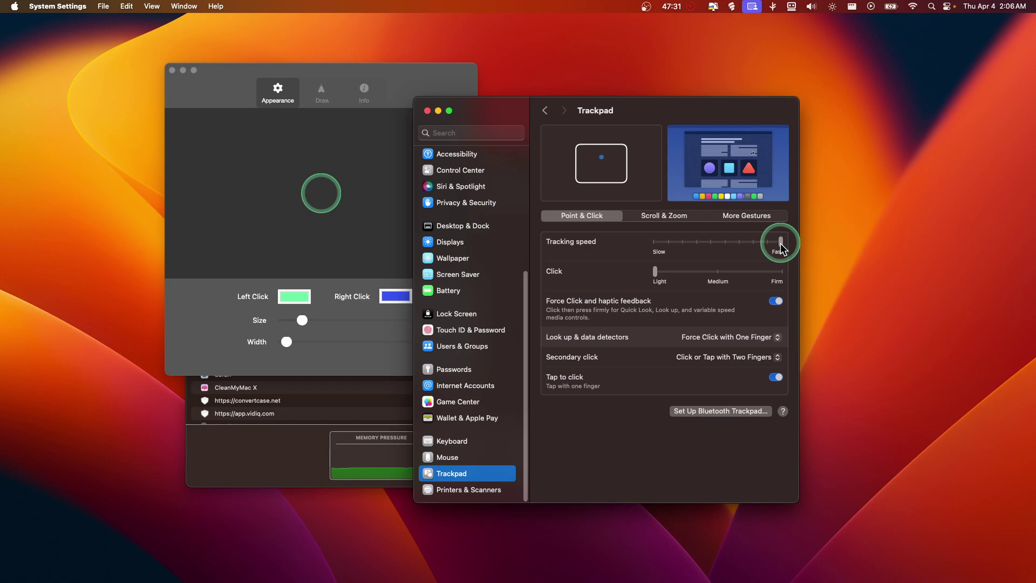
click(781, 244)
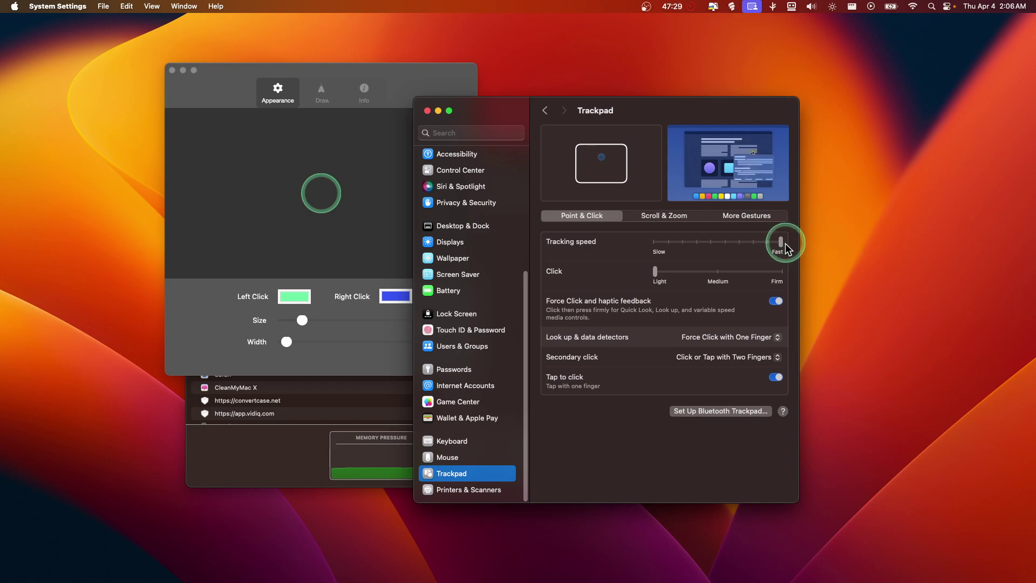
mouse_move(785, 244)
mouse_down()
mouse_move(765, 245)
mouse_move(788, 247)
mouse_up()
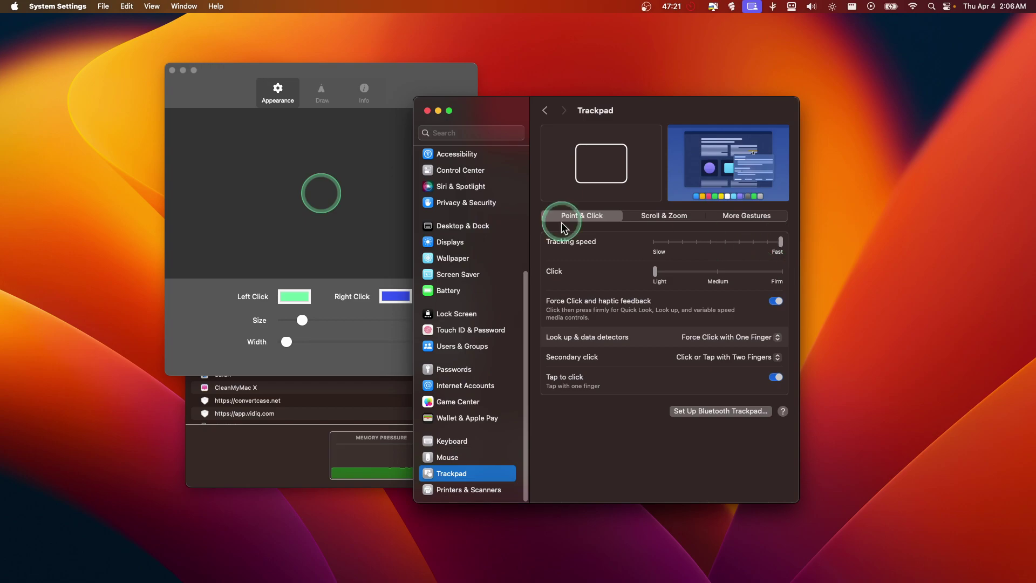
- Minimize System Settings, then reopen it from the Apple menu and show the General pane
click(438, 113)
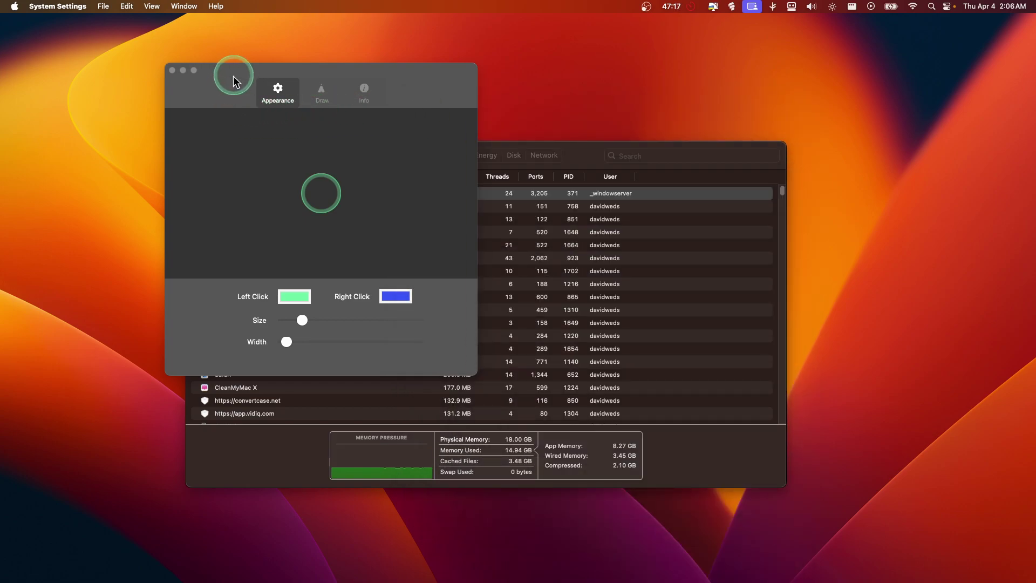
click(14, 6)
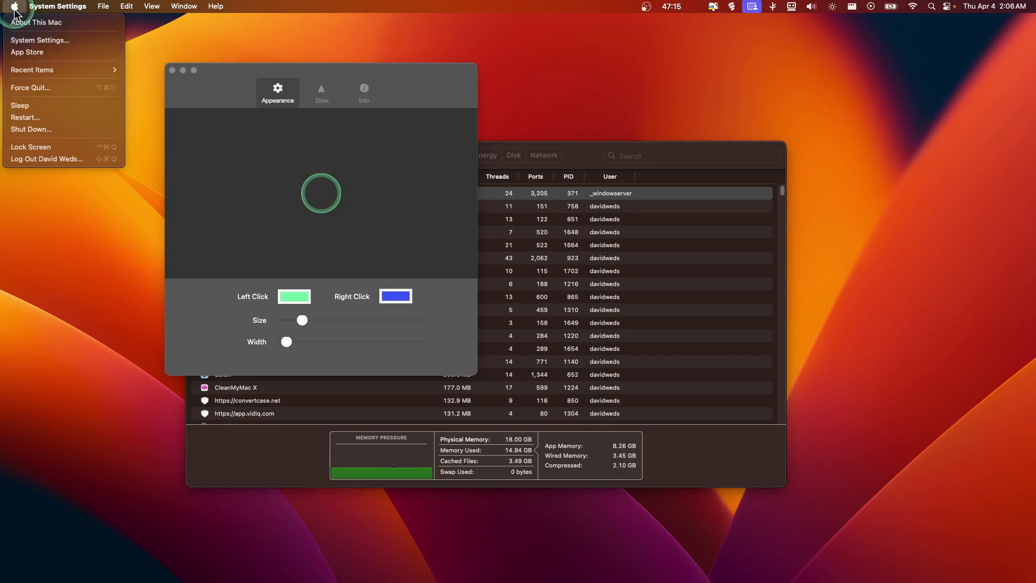
click(18, 40)
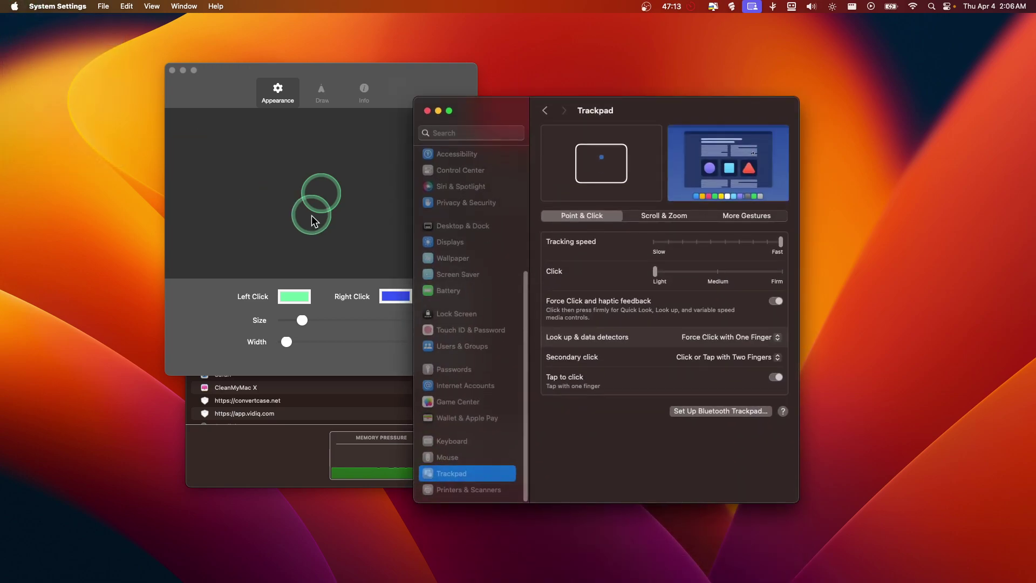
scroll(466, 239, up, 5)
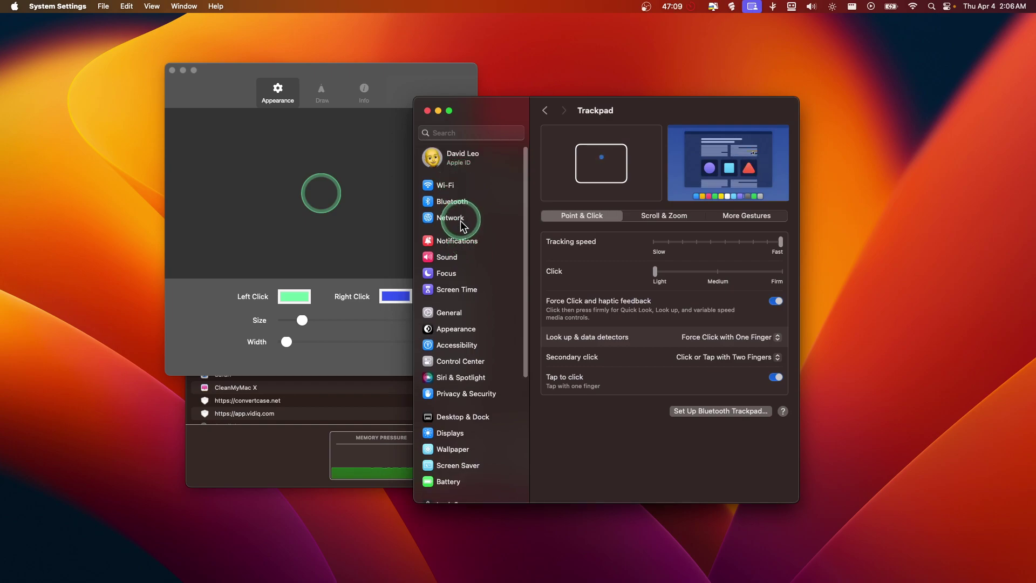
click(451, 310)
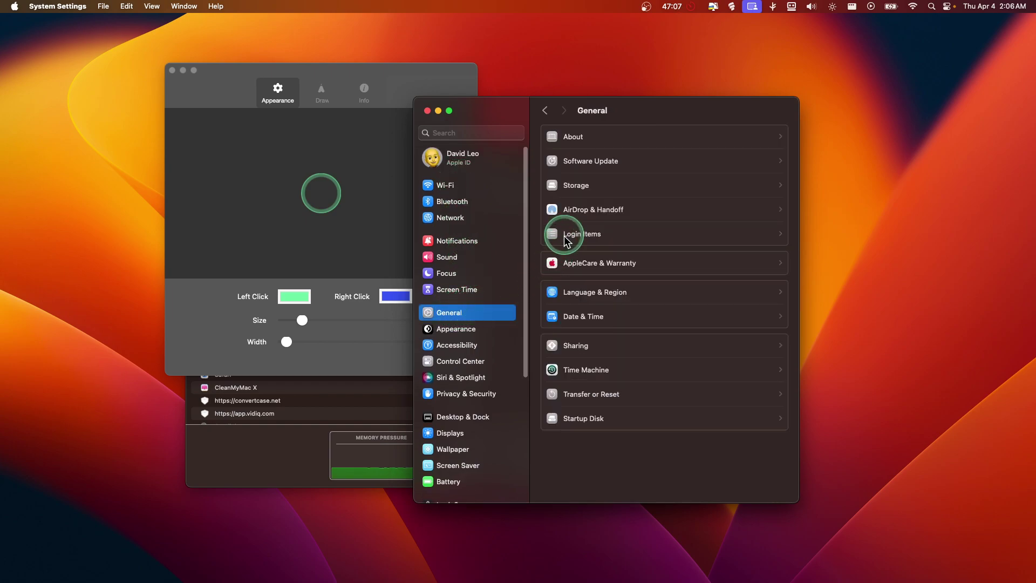
click(591, 189)
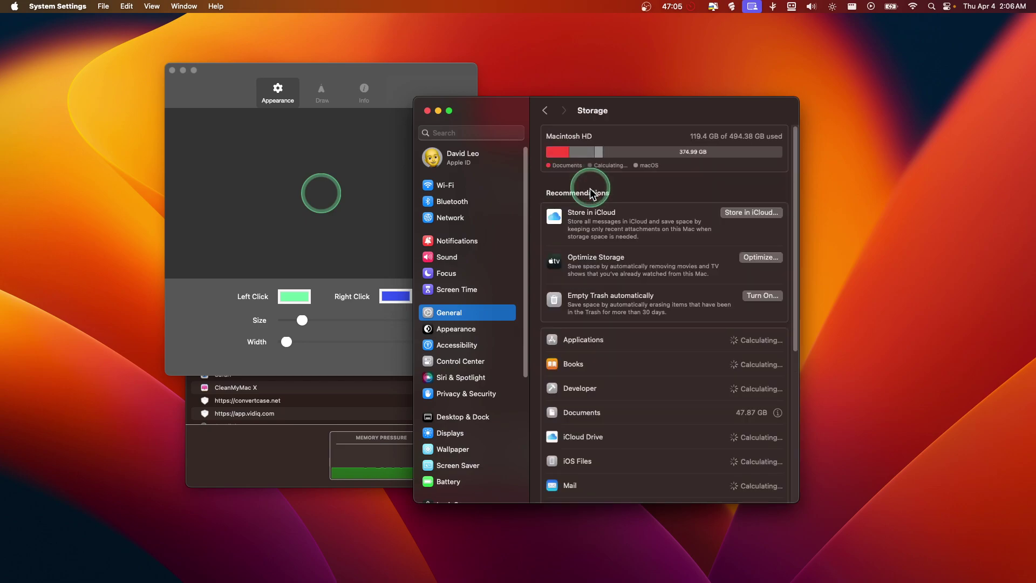
click(555, 132)
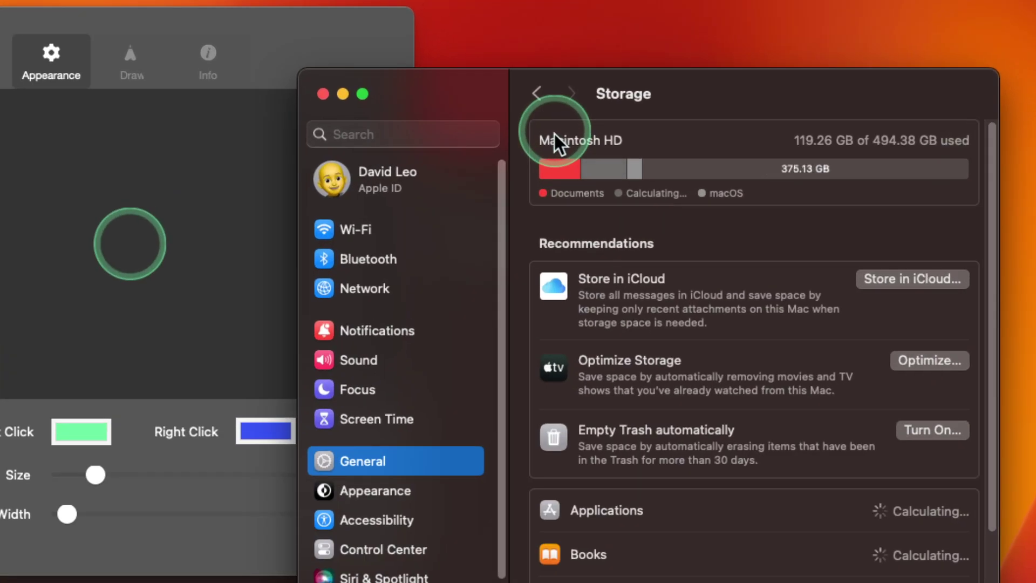
scroll(559, 136, down, 2)
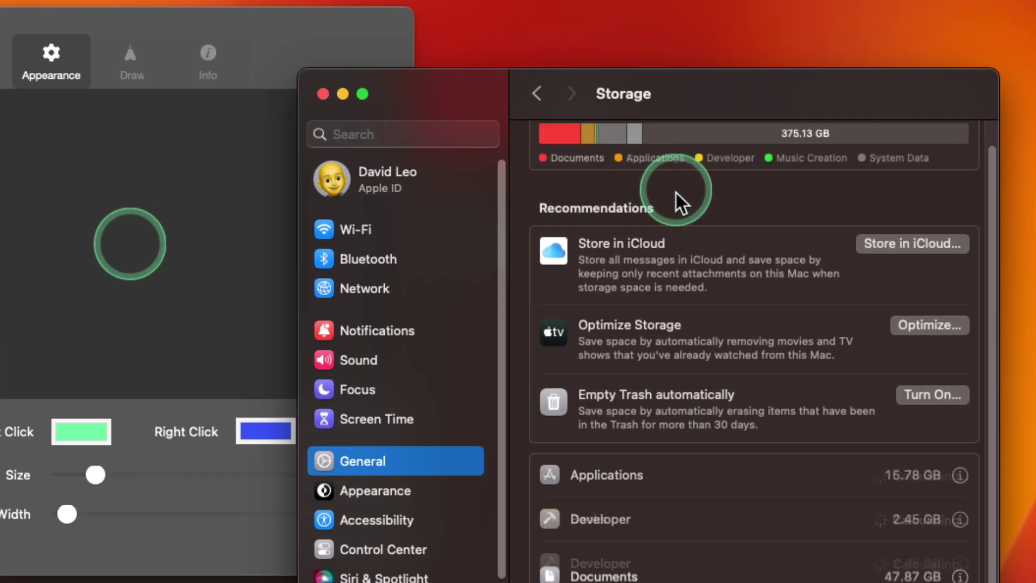
scroll(676, 193, up, 1)
scroll(722, 305, up, 2)
scroll(721, 308, down, 4)
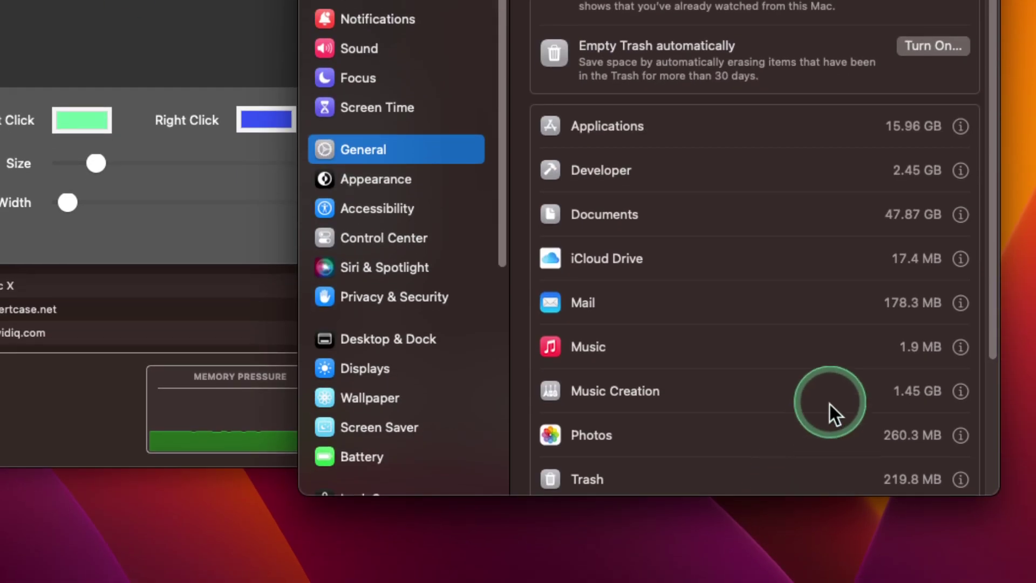
scroll(957, 332, down, 3)
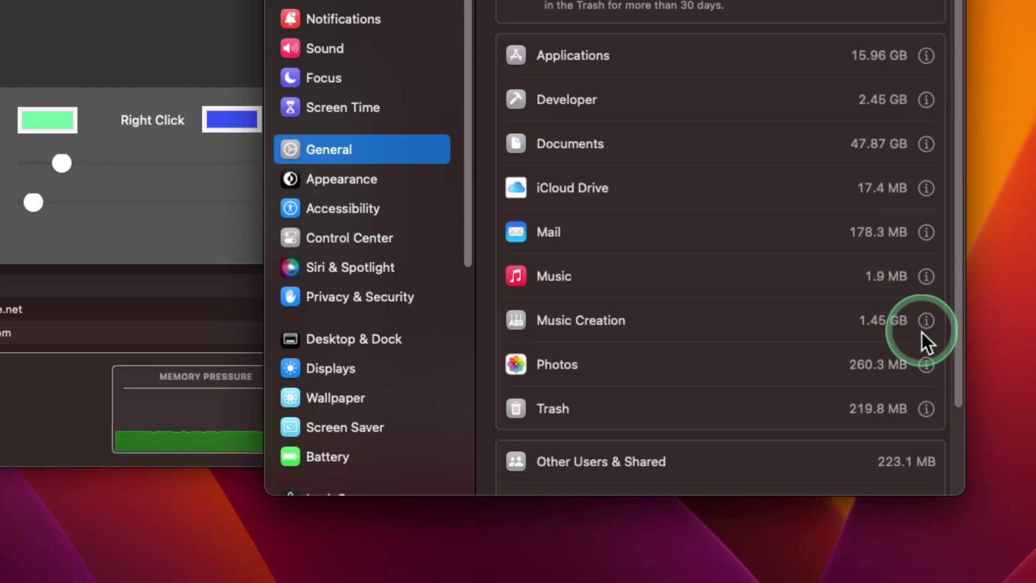
scroll(922, 333, down, 3)
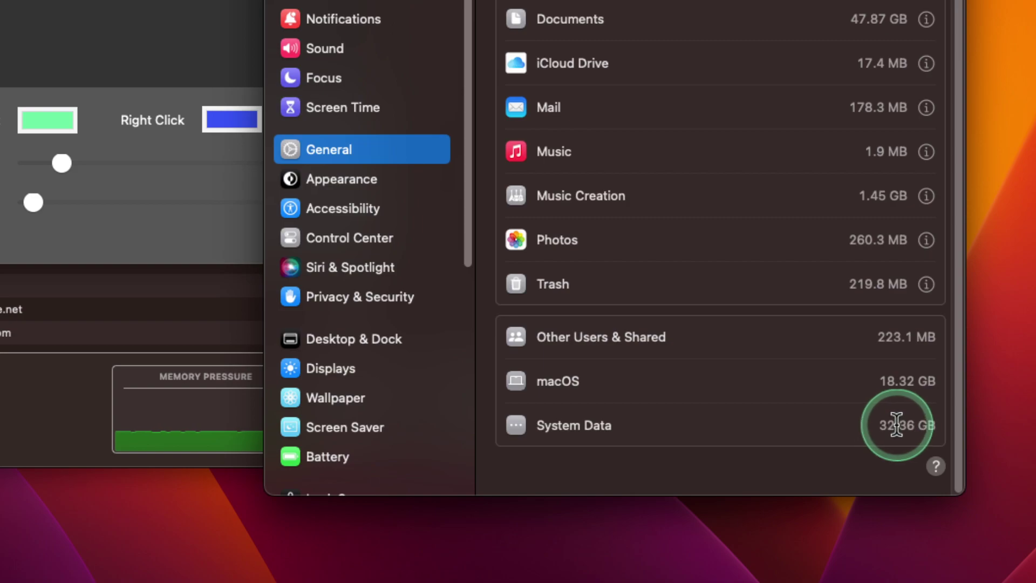
scroll(805, 333, up, 5)
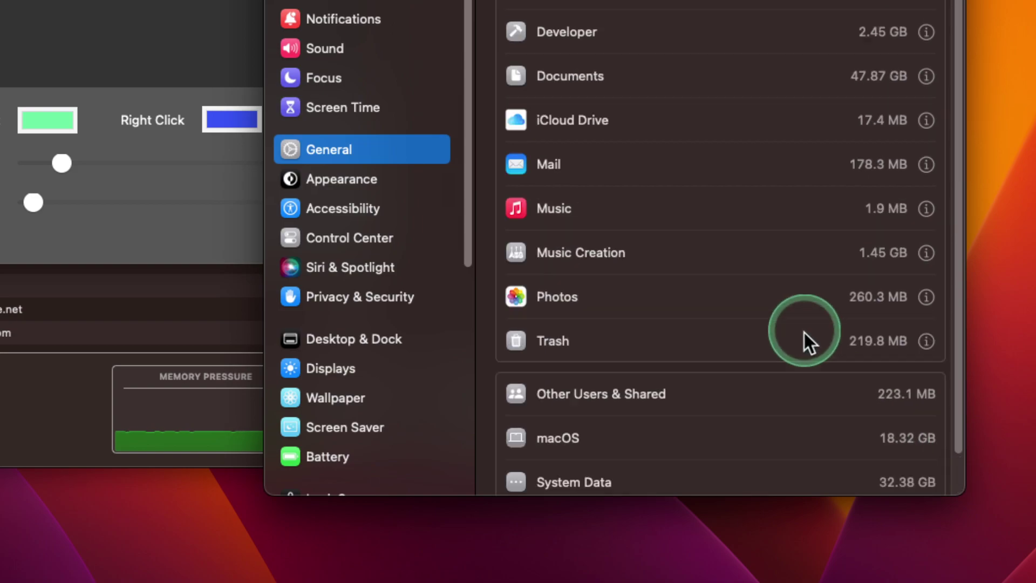
scroll(804, 339, down, 1)
scroll(804, 339, up, 2)
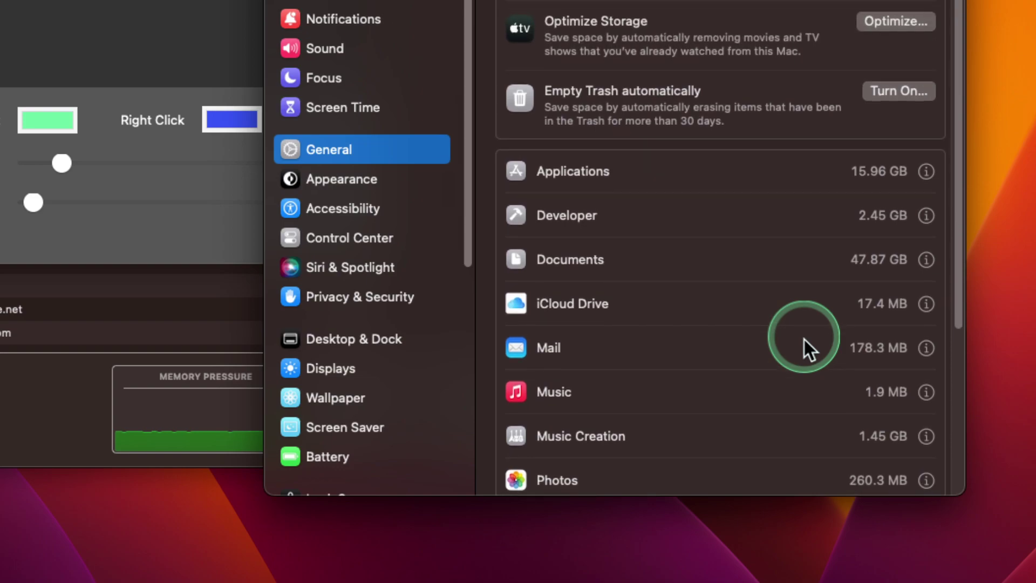
scroll(804, 339, down, 3)
scroll(804, 339, down, 2)
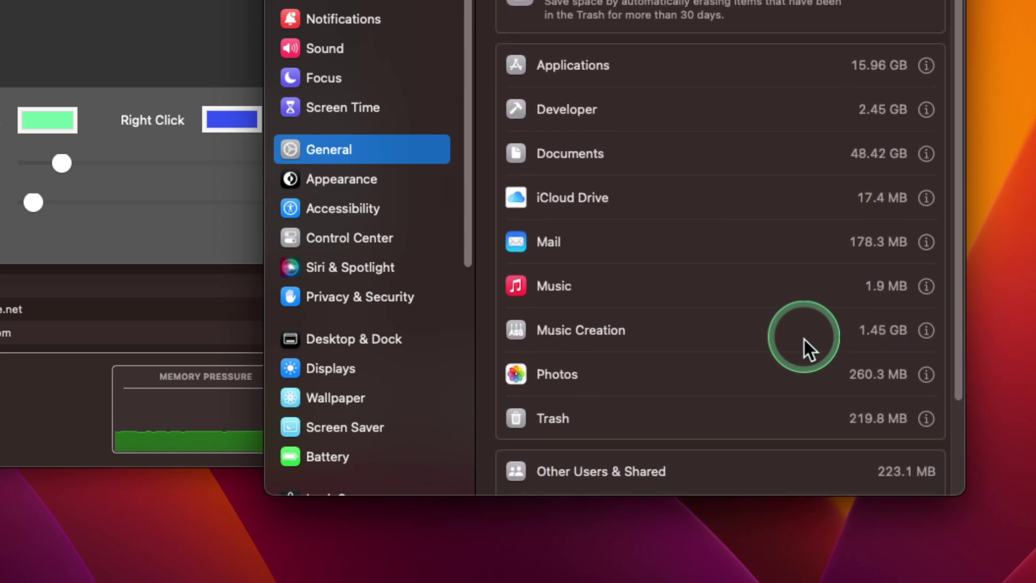
scroll(804, 339, down, 4)
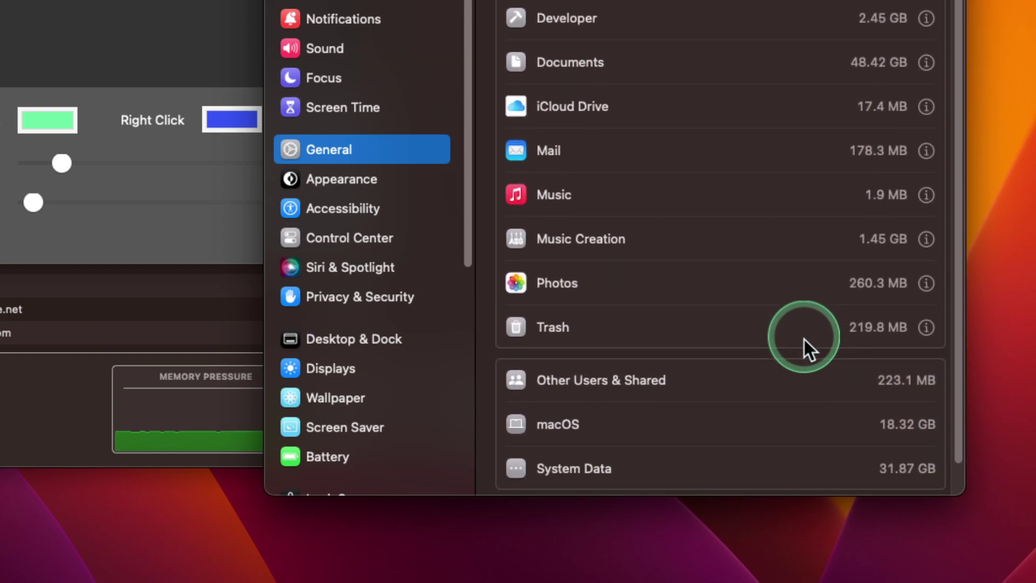
scroll(804, 339, down, 1)
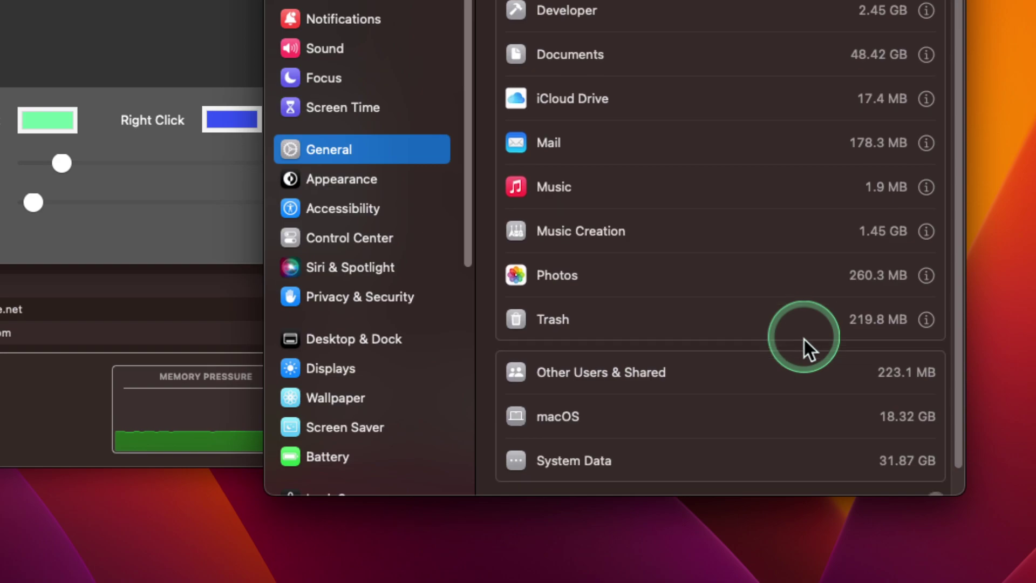
scroll(805, 339, down, 1)
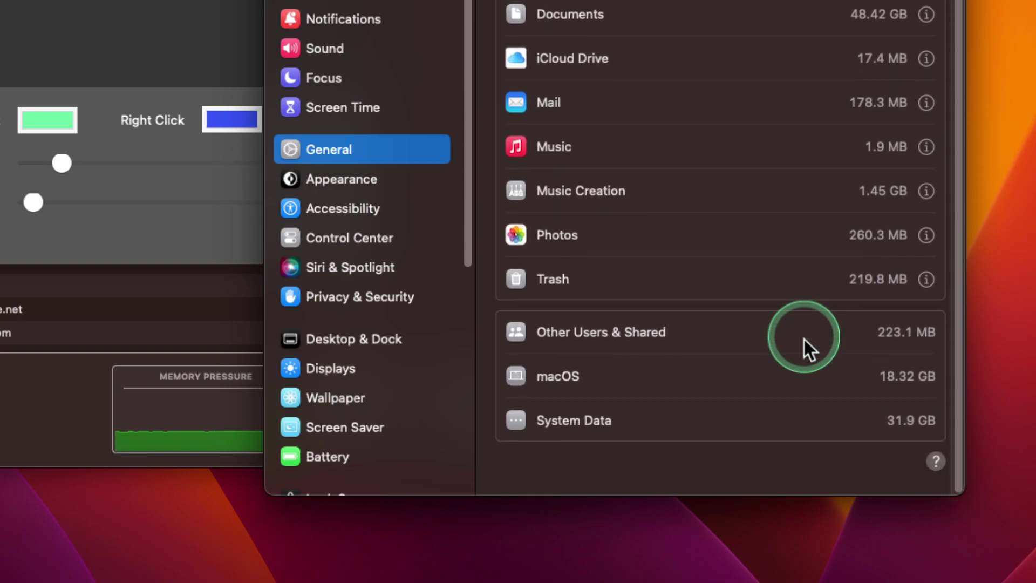
scroll(804, 339, up, 2)
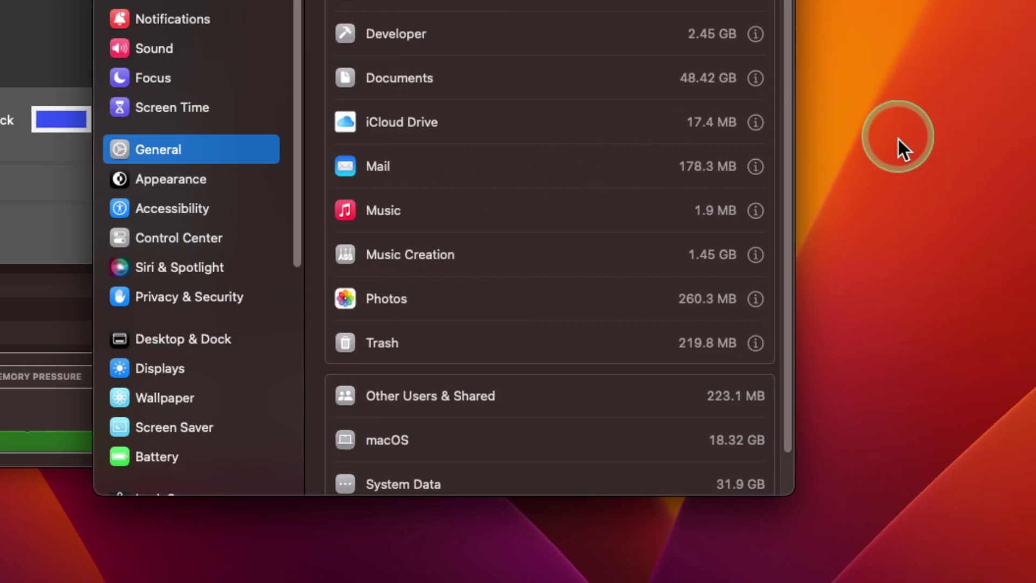
right_click(899, 139)
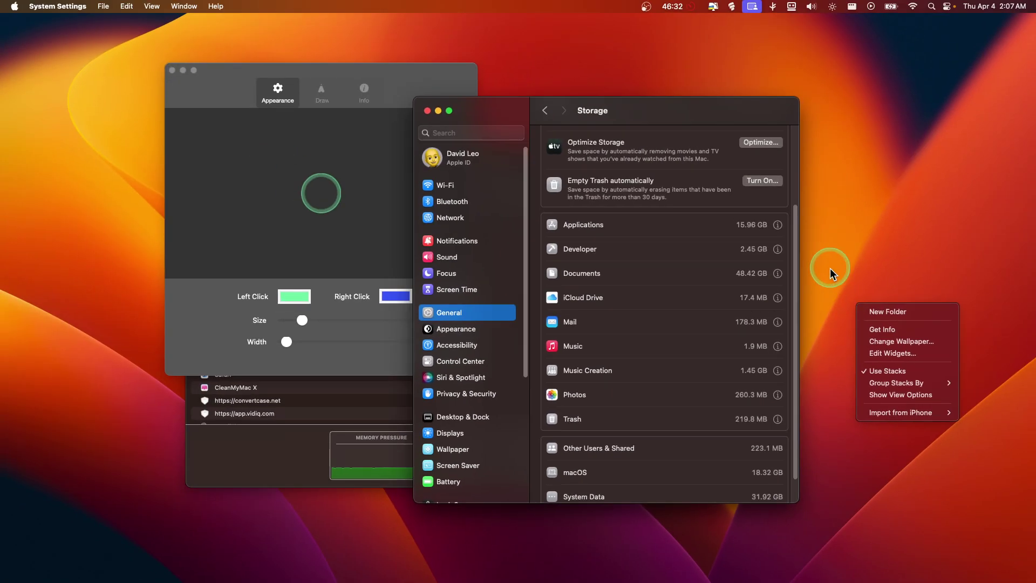
click(852, 66)
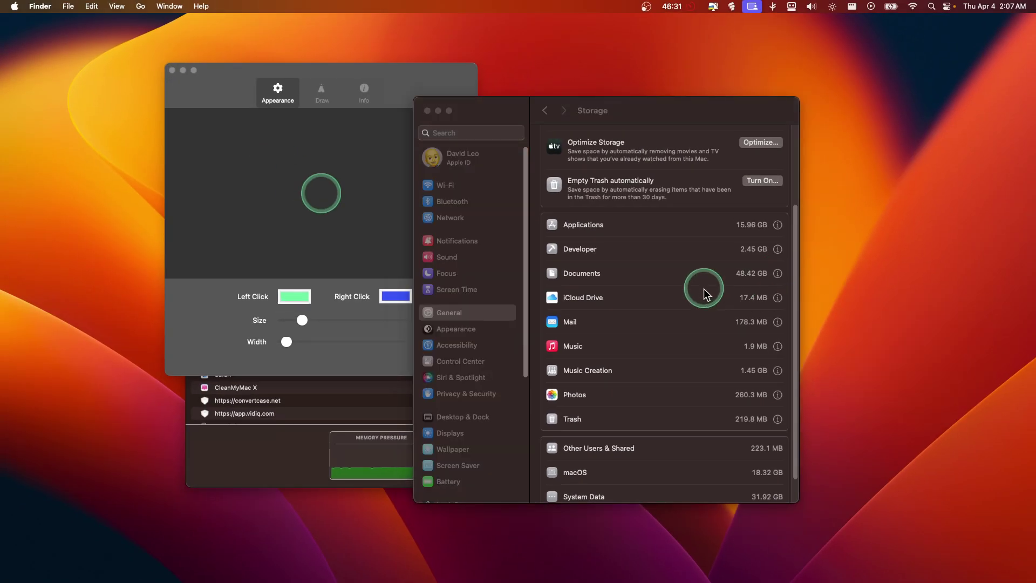
scroll(704, 289, up, 4)
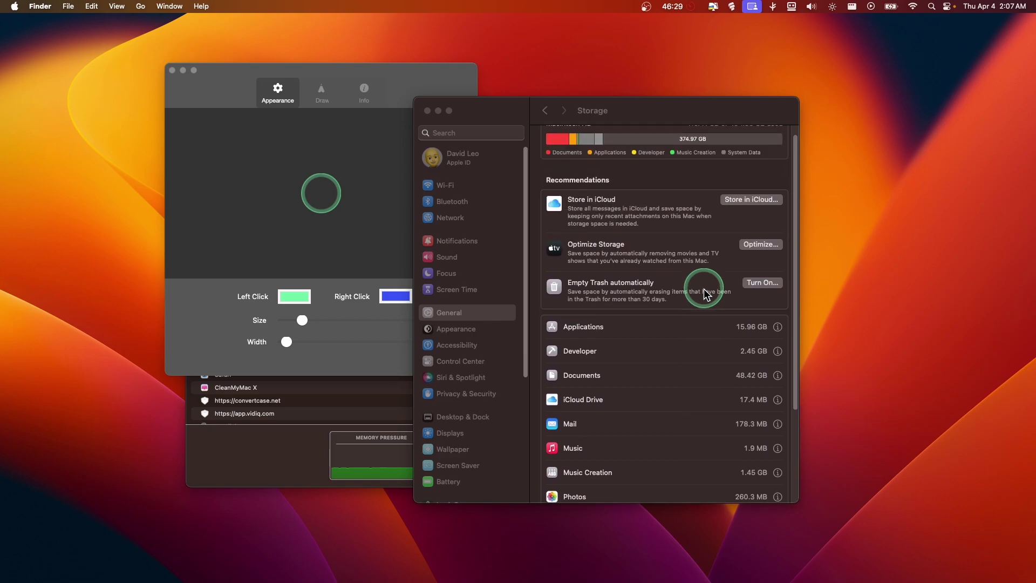
scroll(703, 289, up, 1)
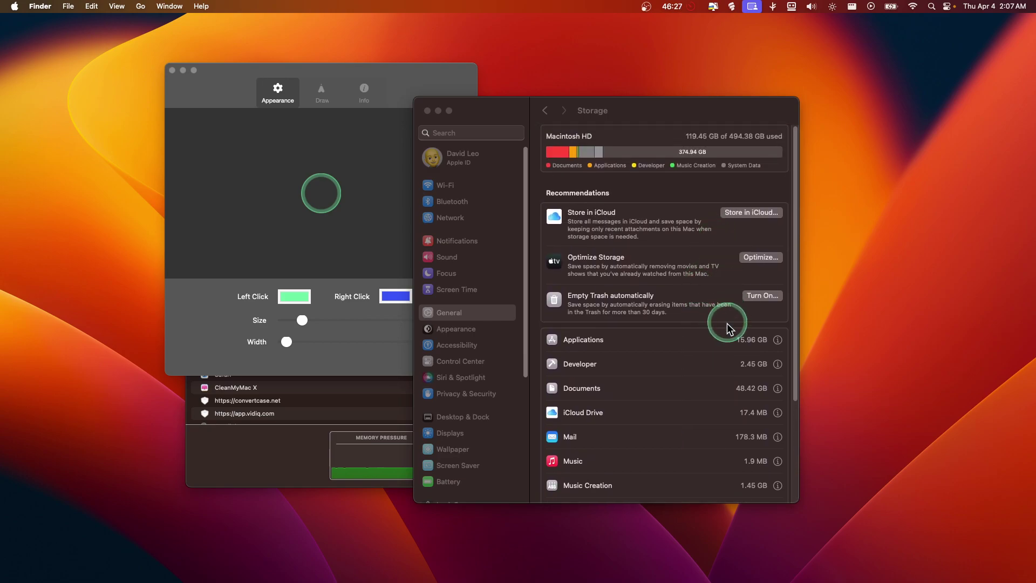
- List Applications storage by size and reveal DaVinci Resolve in Finder
click(779, 339)
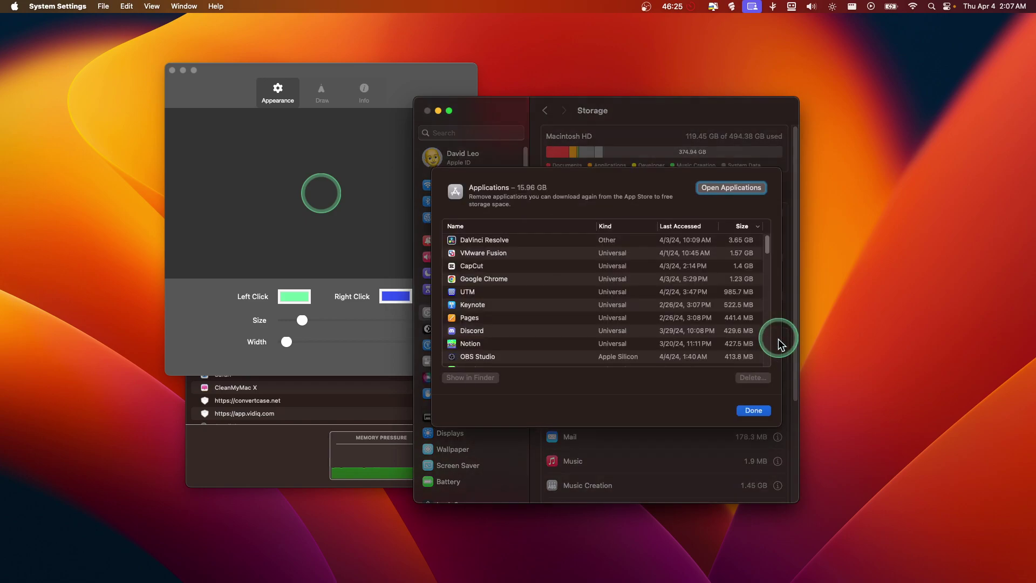
scroll(578, 343, down, 3)
scroll(577, 343, up, 3)
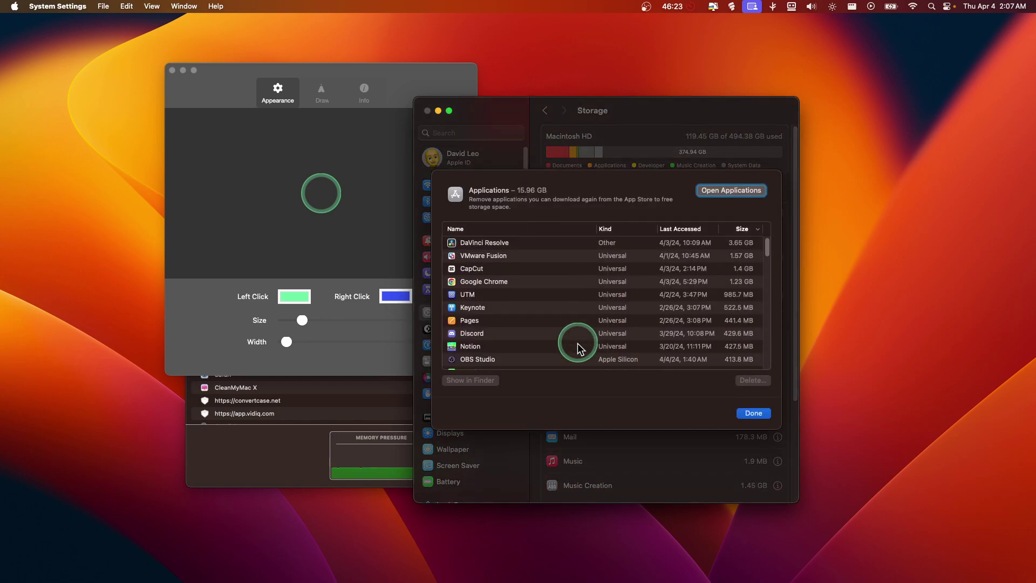
scroll(578, 344, down, 2)
scroll(577, 344, up, 2)
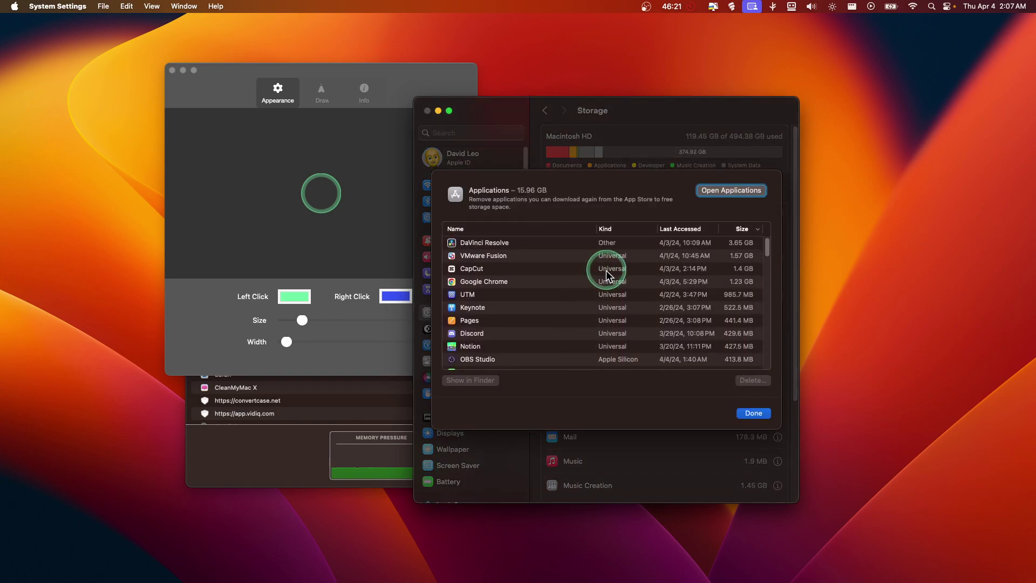
double_click(517, 245)
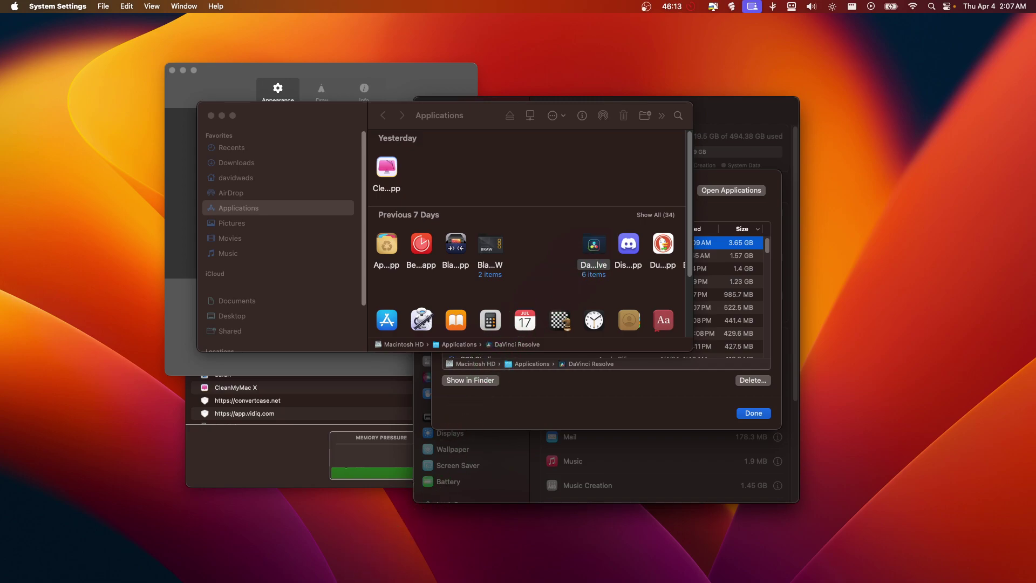
mouse_move(1012, 562)
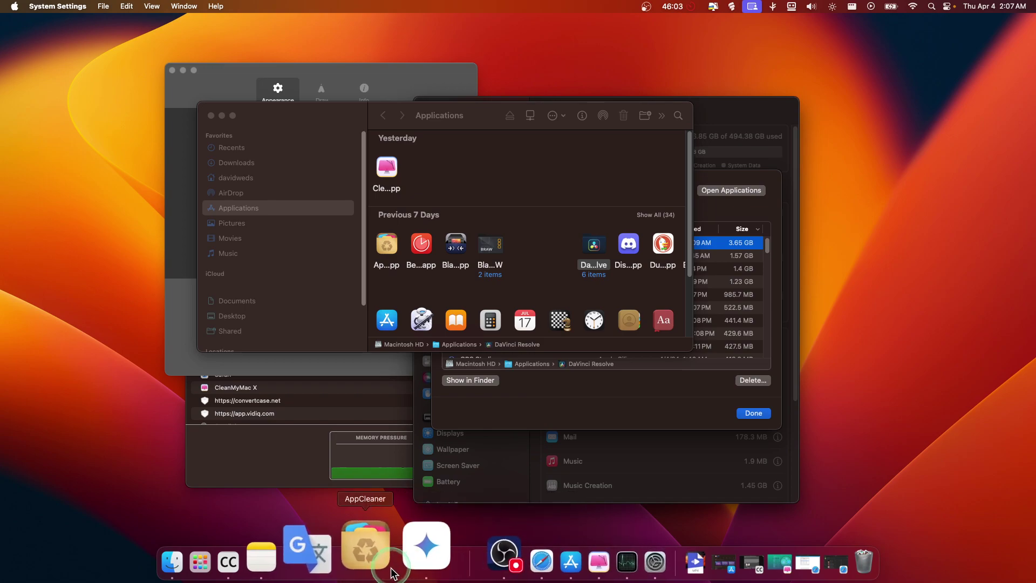
- Launch AppCleaner and drop the DaVinci Resolve folder onto it to find its related files
click(386, 550)
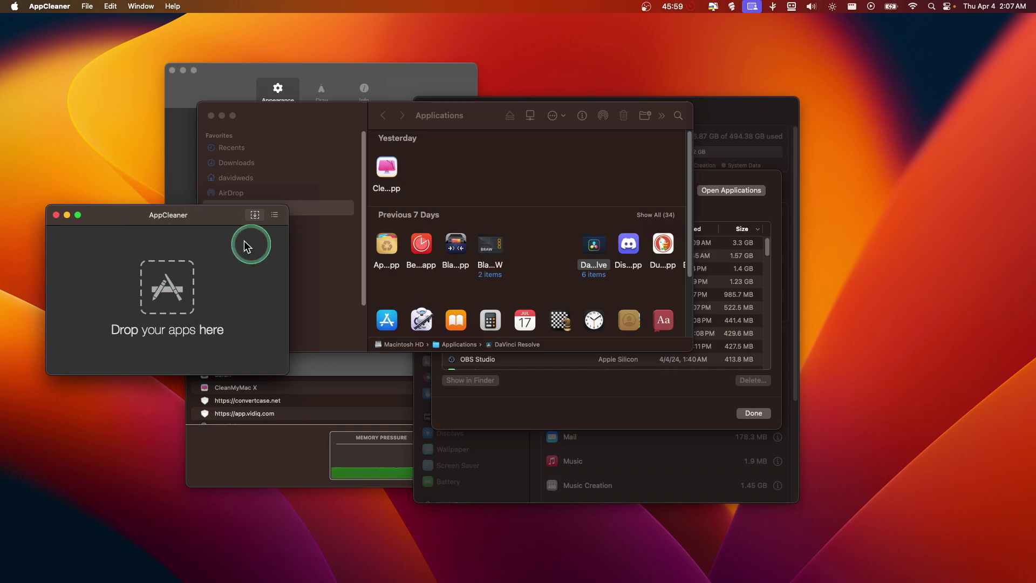
click(584, 251)
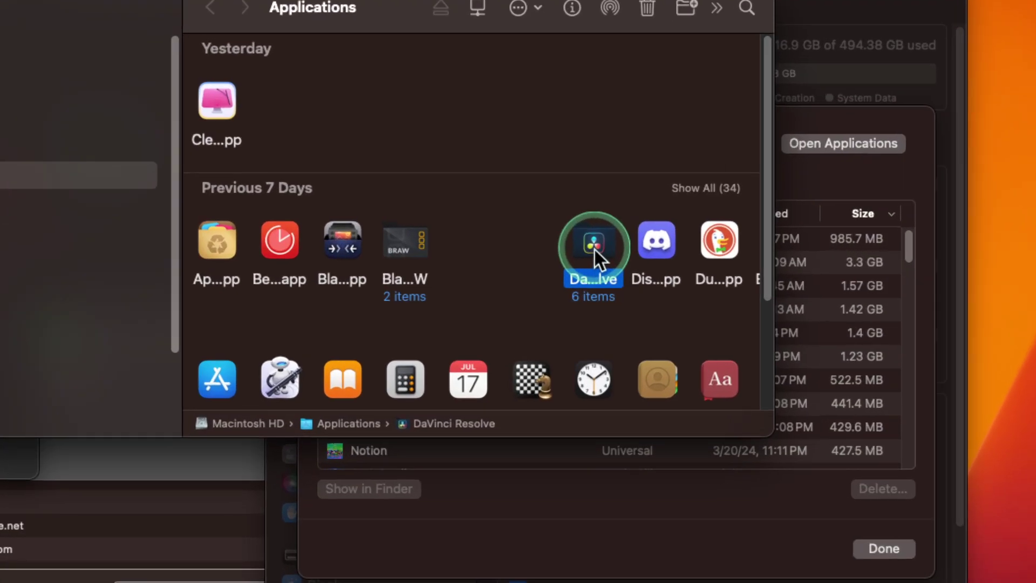
right_click(596, 250)
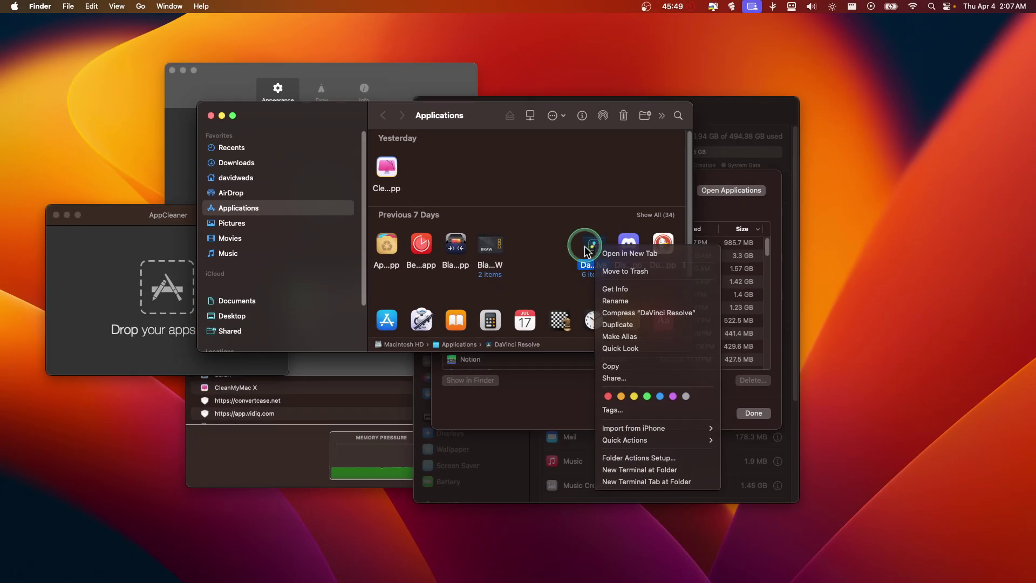
key(Escape)
drag(593, 258, 152, 267)
drag(148, 224, 157, 187)
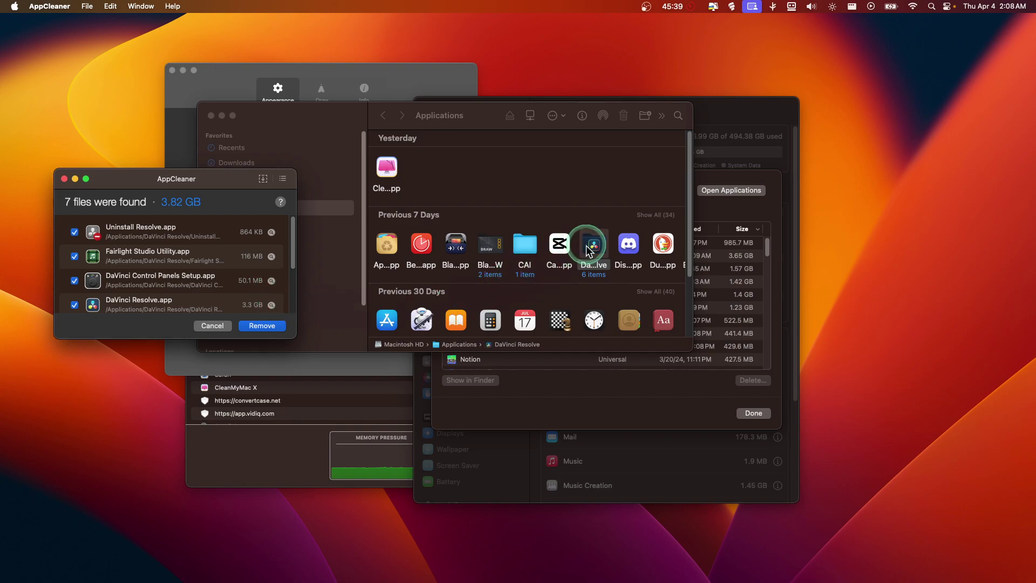
- Remove DaVinci Resolve and its 7 related files (3.82 GB), then close the Finder window
drag(594, 245, 798, 556)
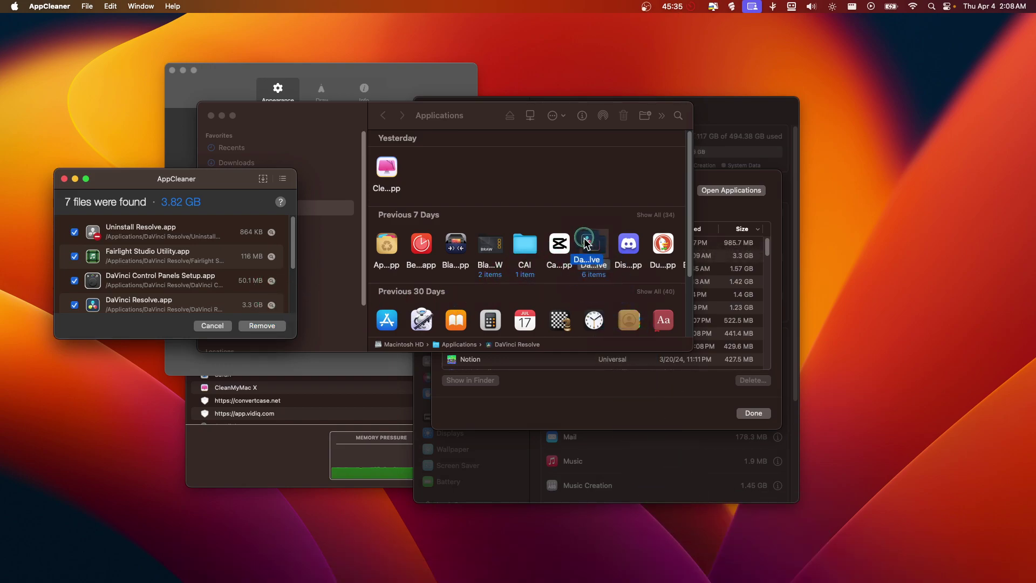
click(136, 224)
scroll(129, 270, down, 5)
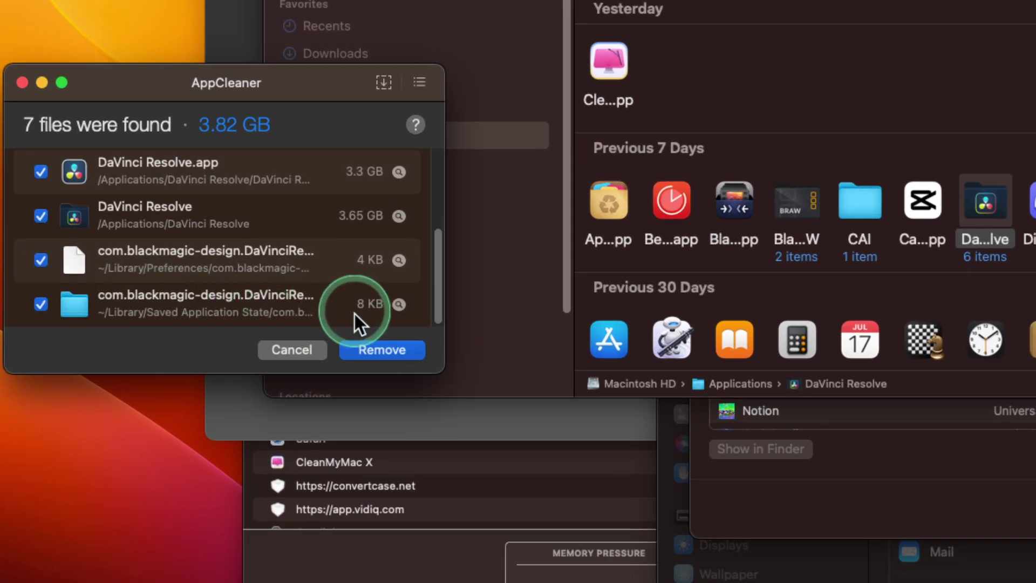
scroll(354, 314, up, 5)
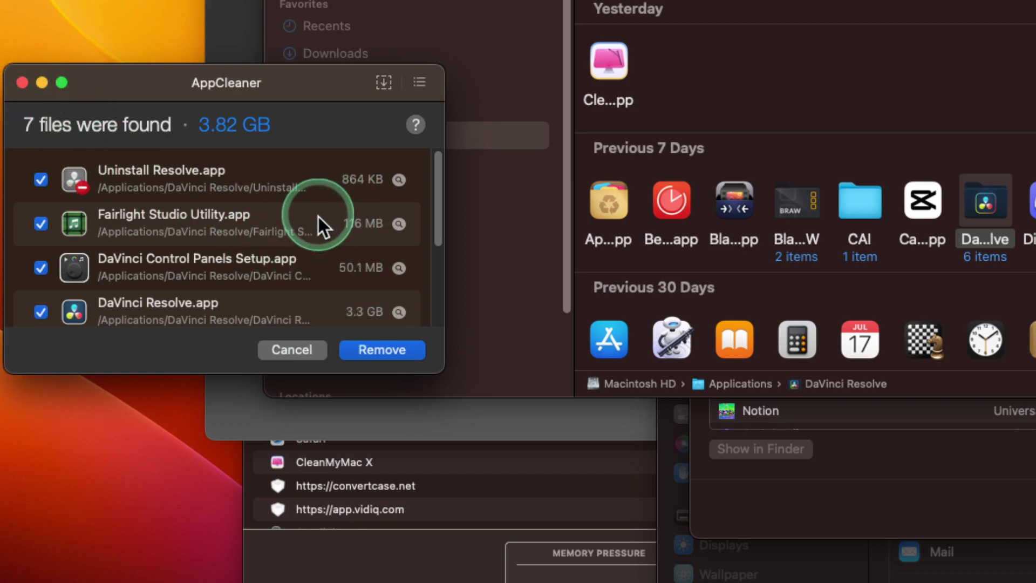
scroll(162, 259, down, 3)
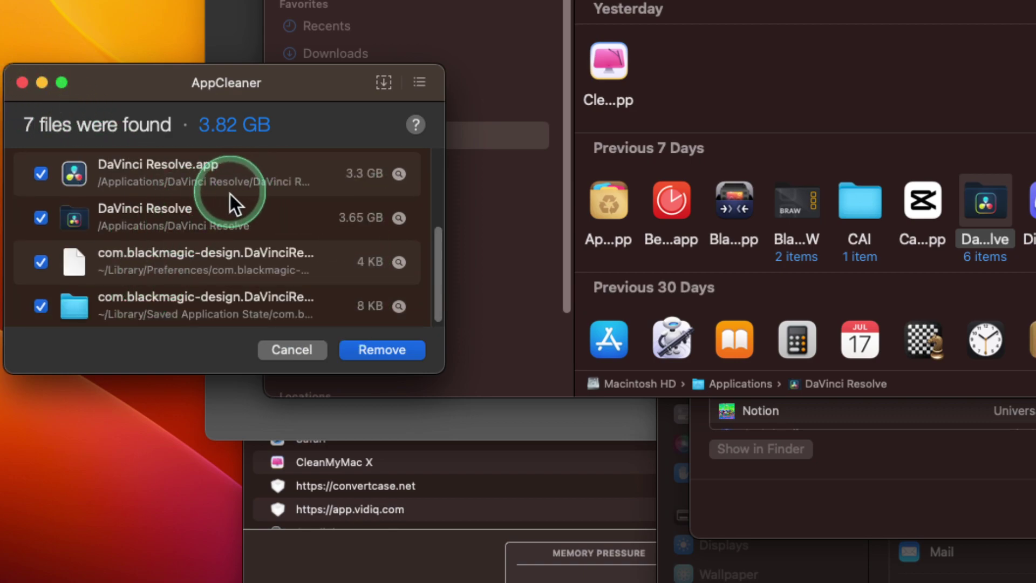
click(24, 85)
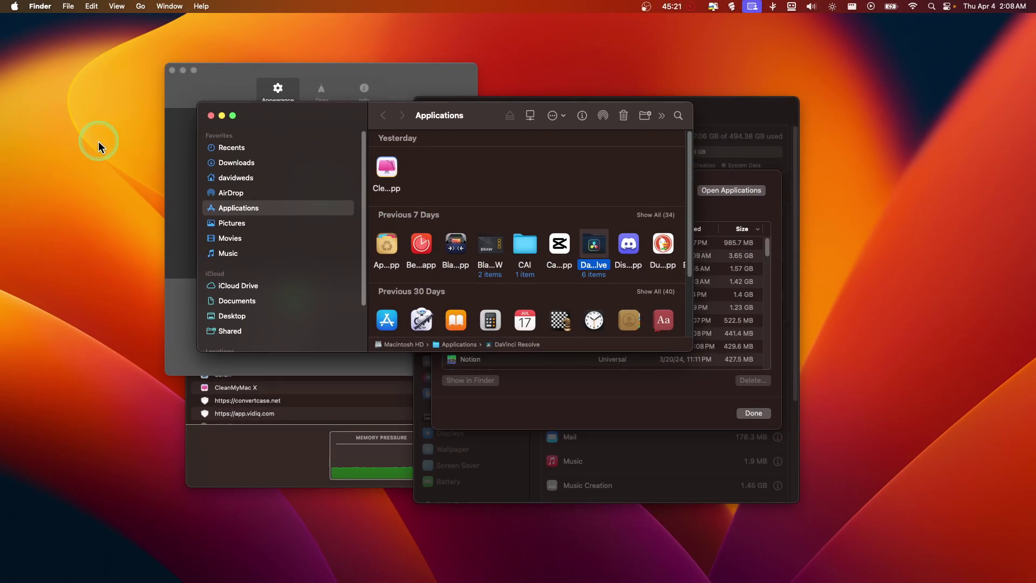
click(208, 112)
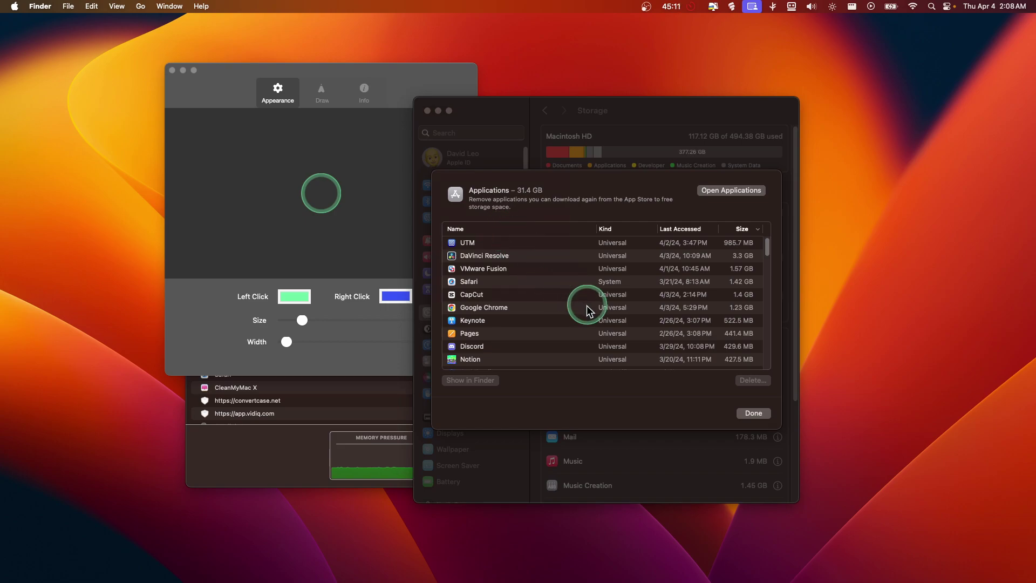
- Close the Applications list and review Storage categories, with Trash at 219.8 MB
click(758, 413)
click(750, 413)
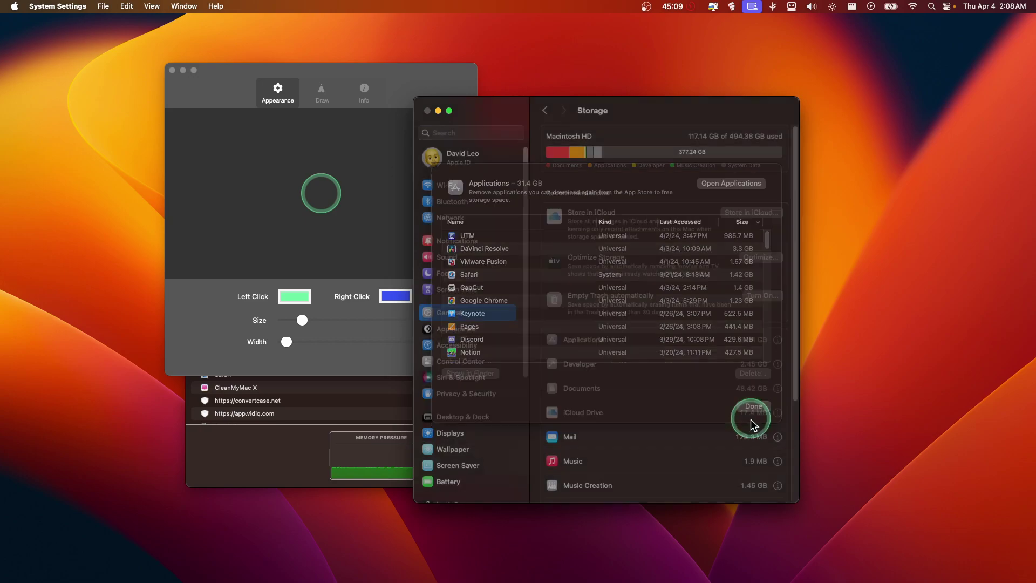
scroll(639, 374, down, 5)
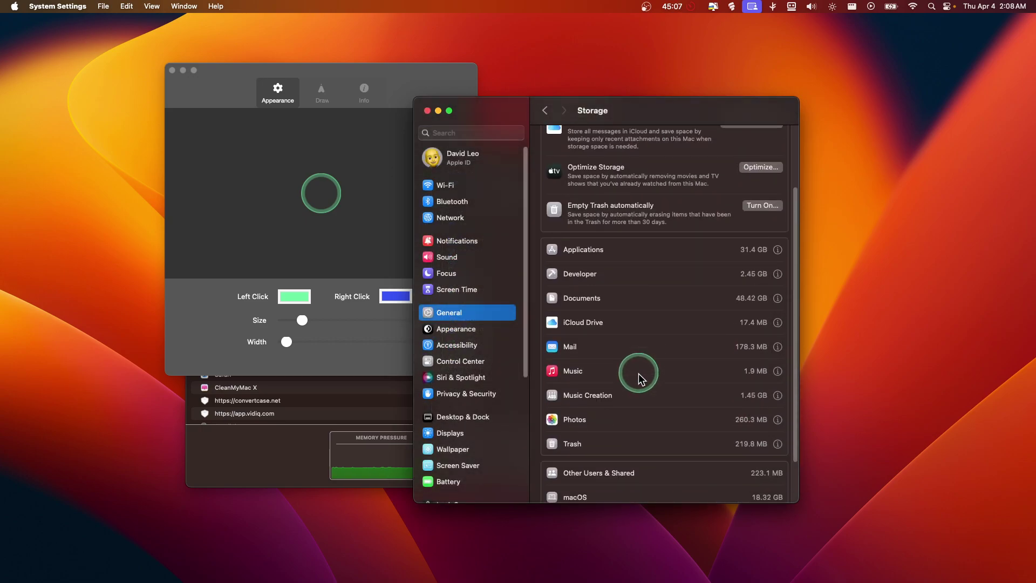
scroll(640, 373, down, 3)
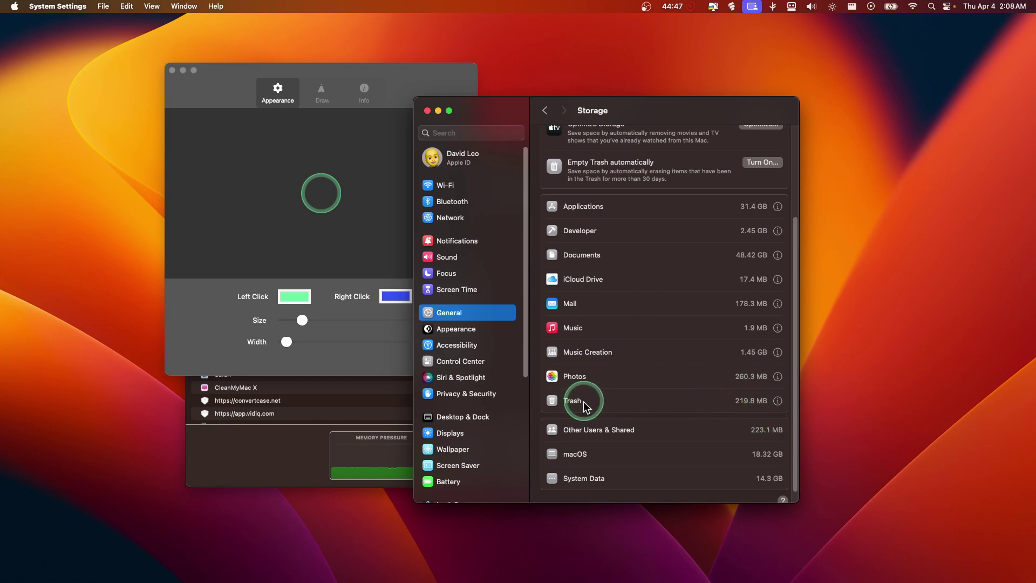
scroll(661, 354, up, 2)
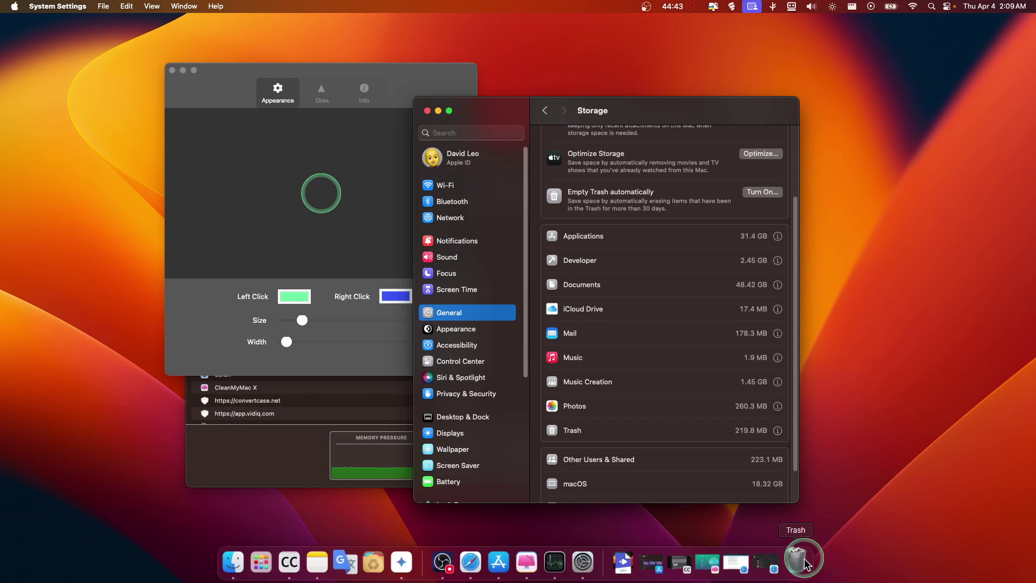
- Empty the Trash from the Dock, then again from the Trash window with Cmd+Shift+Delete
click(799, 536)
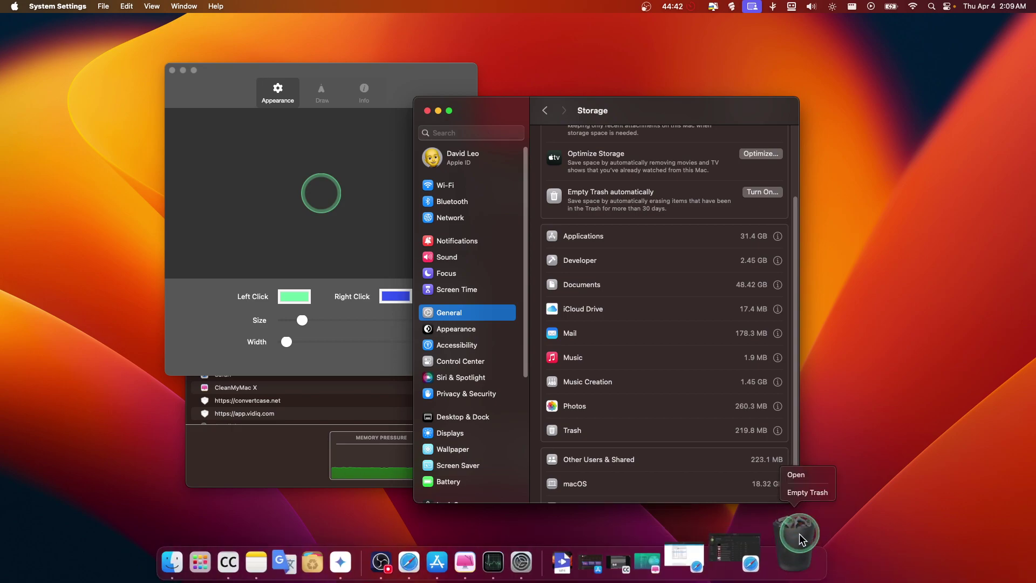
click(803, 492)
click(542, 240)
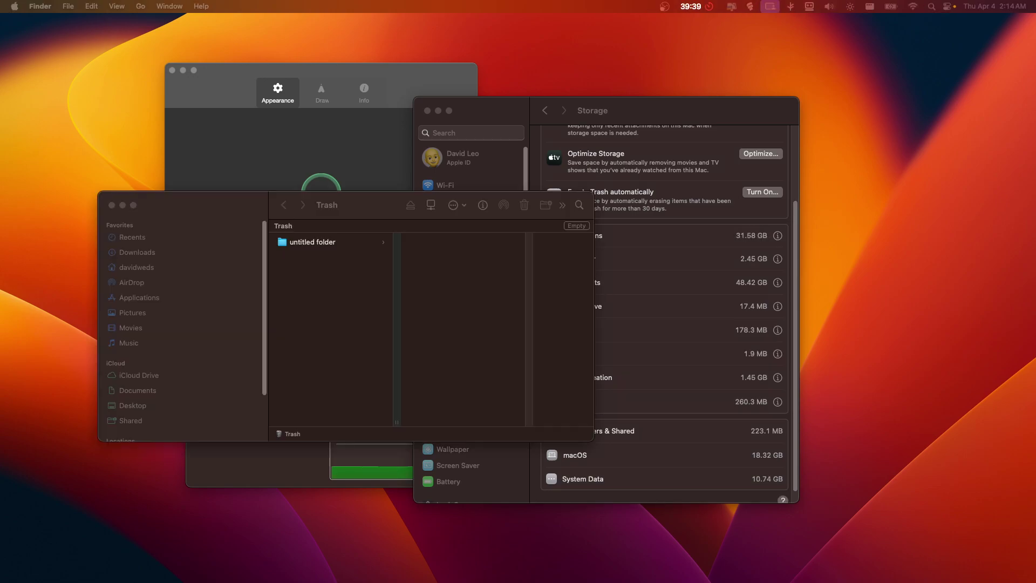
click(322, 319)
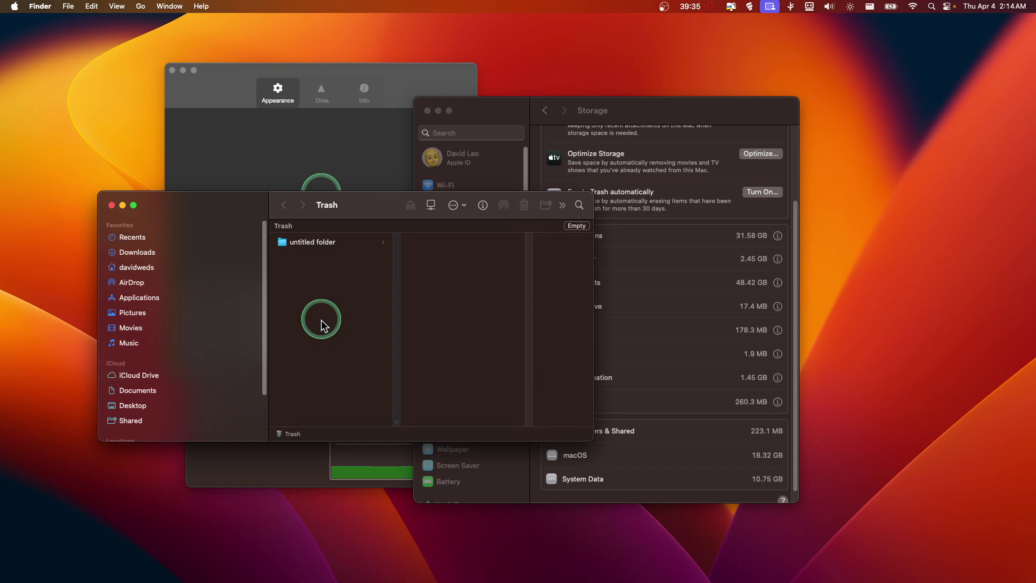
key(super+shift+BackSpace)
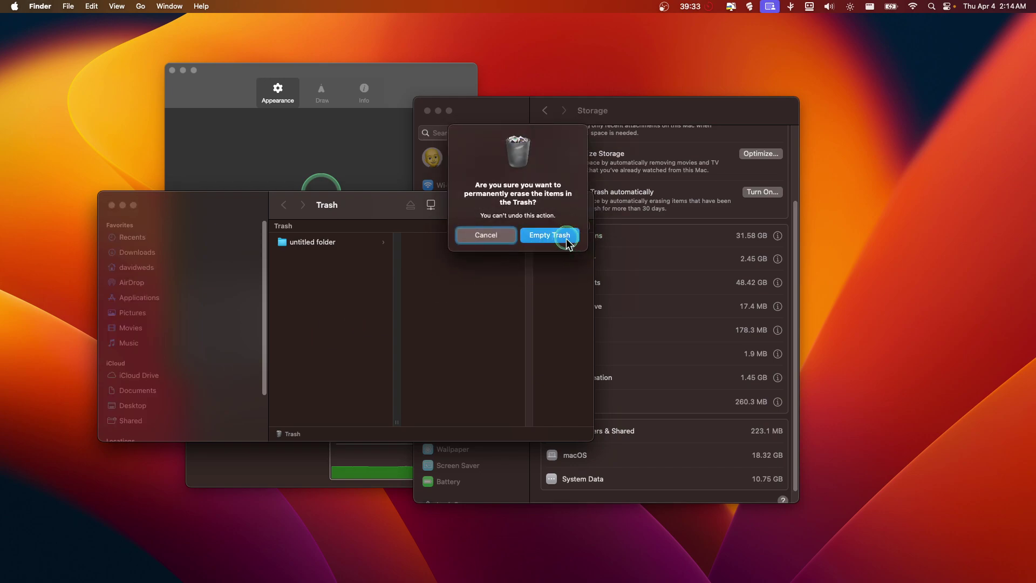
click(562, 241)
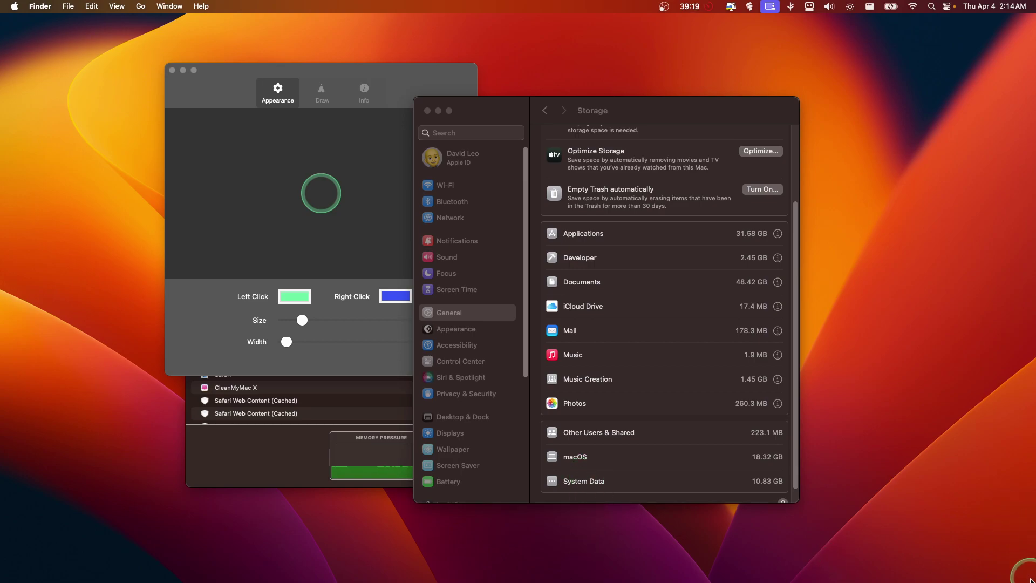
- Bring CleanMyMac X's Space Lens forward, showing Virtual Machines at 39.58 GB
mouse_move(950, 579)
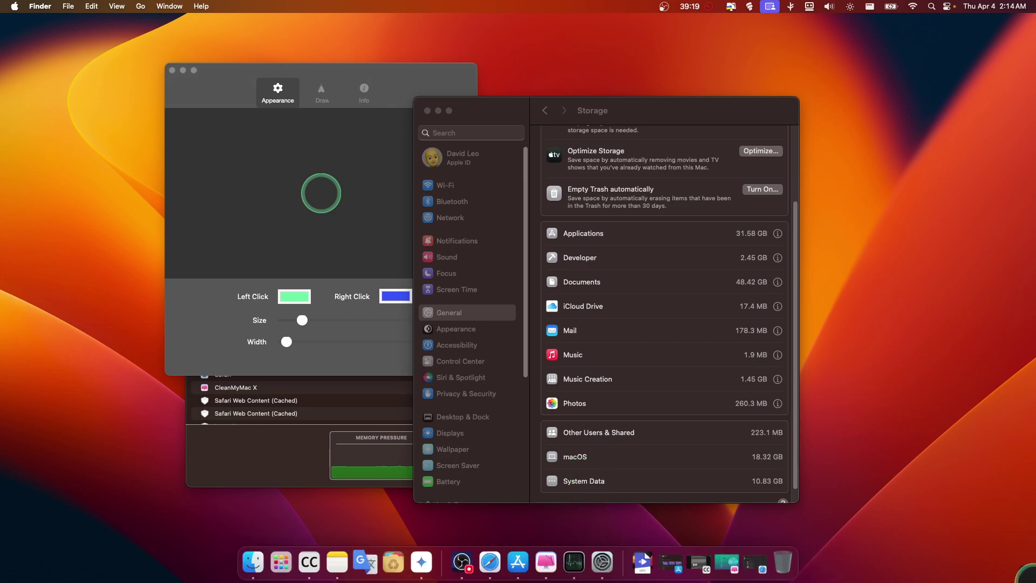
click(547, 551)
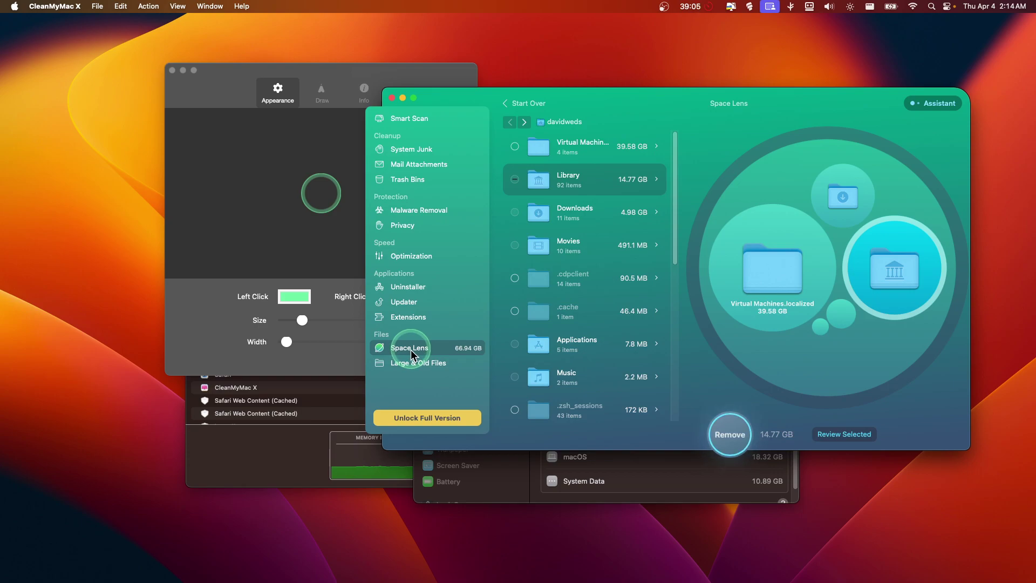
key(super+space)
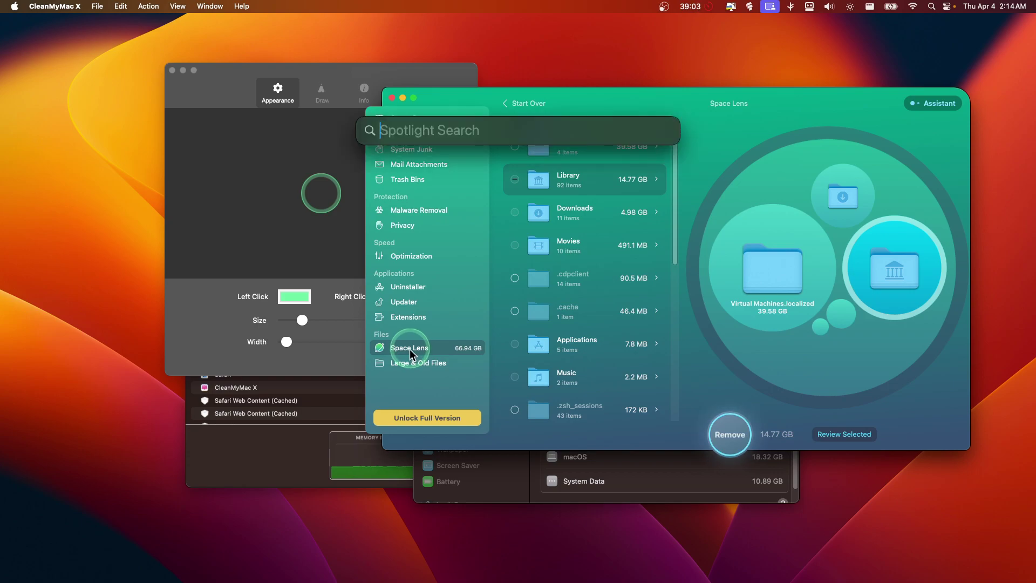
text(app st)
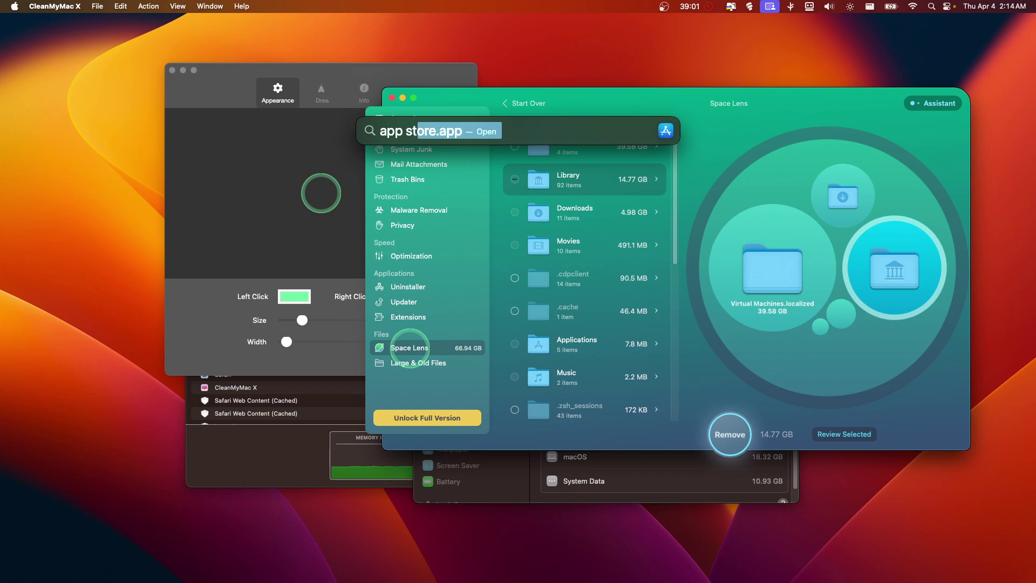
text(ore)
key(Return)
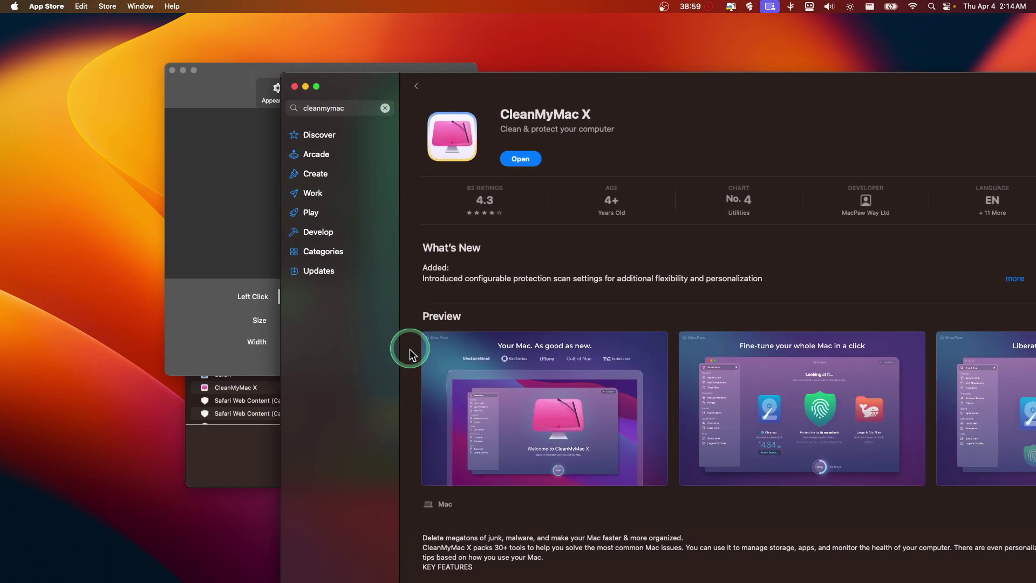
double_click(488, 88)
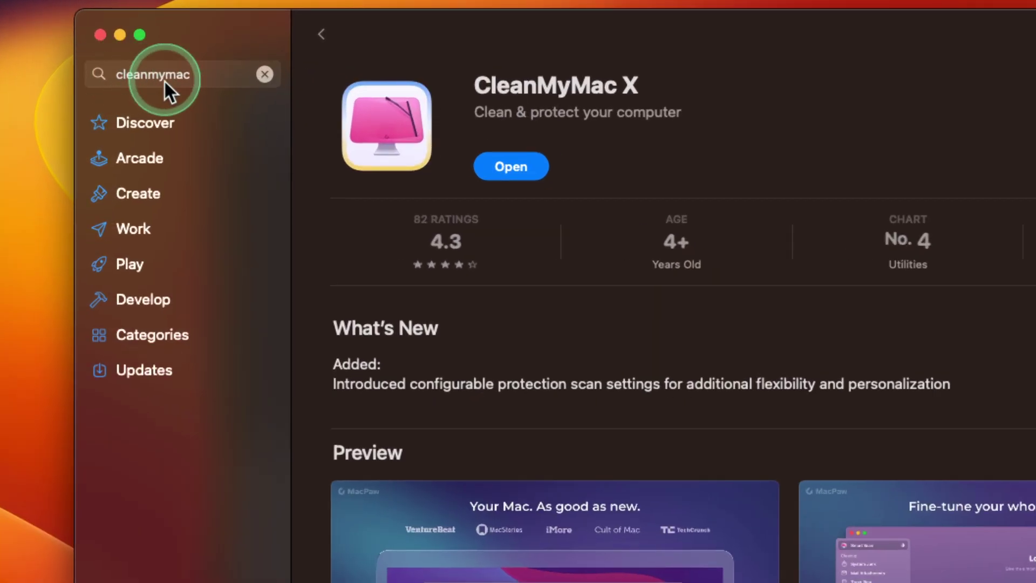
click(329, 126)
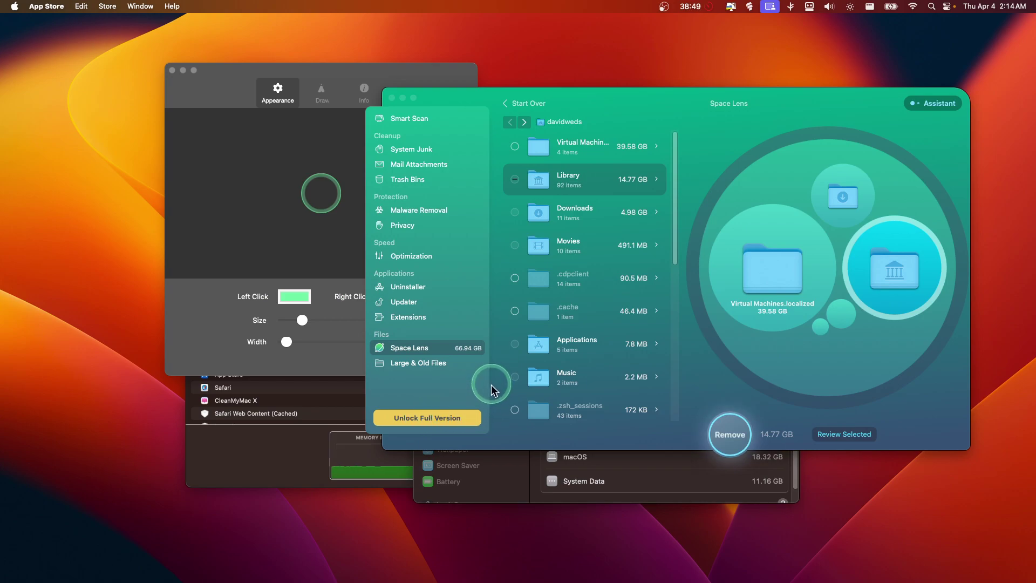
- Tick the 39.58 GB Virtual Machines folder in Space Lens, bringing the selection to 54.35 GB
scroll(546, 237, down, 10)
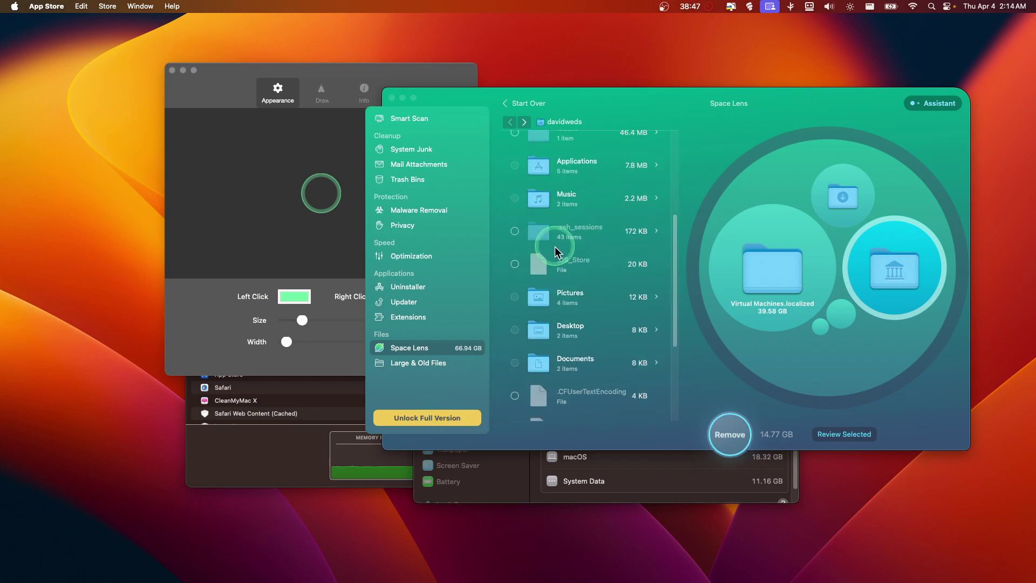
scroll(557, 247, up, 10)
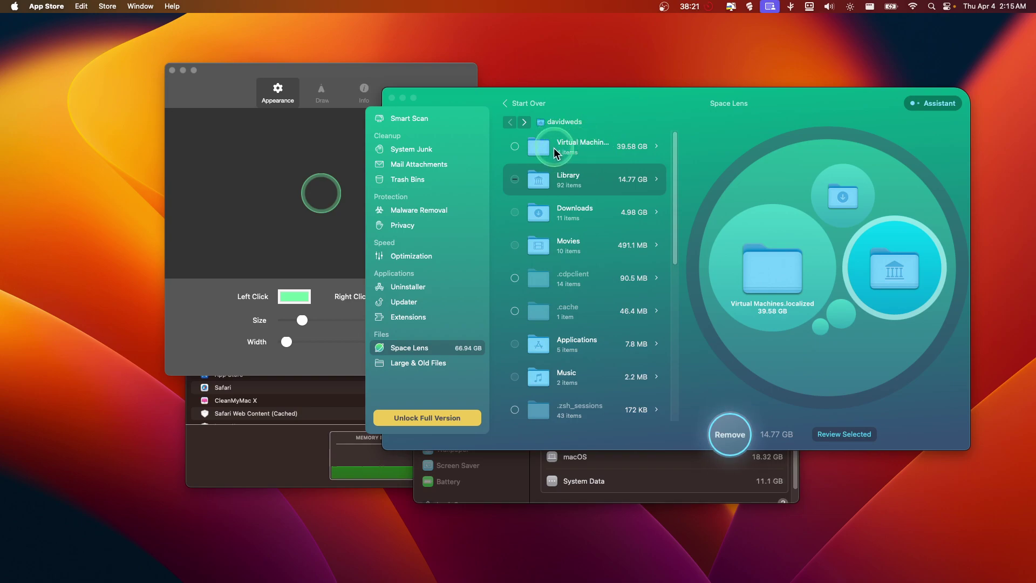
click(517, 147)
click(514, 146)
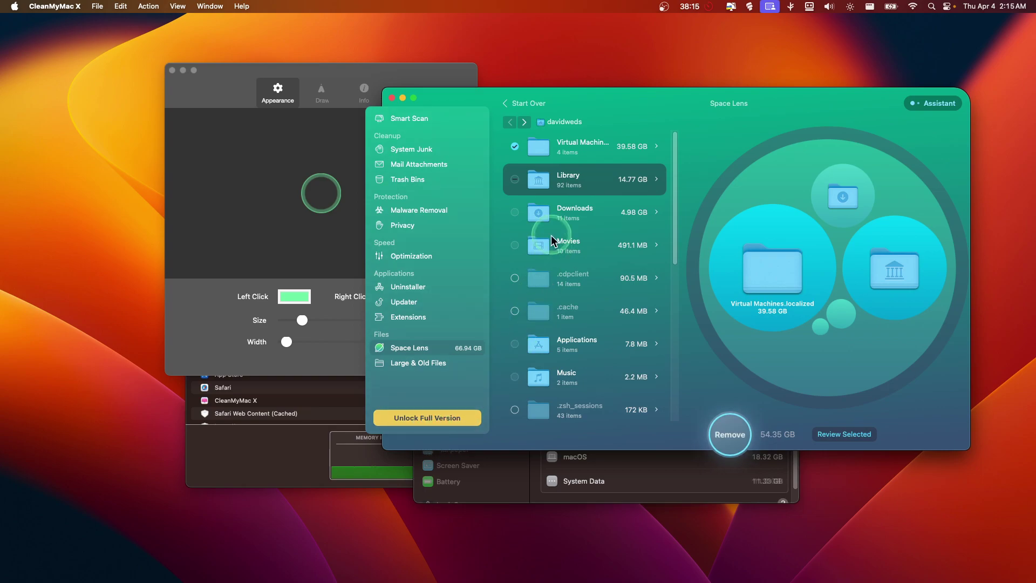
scroll(536, 229, down, 1)
scroll(534, 224, up, 1)
click(558, 122)
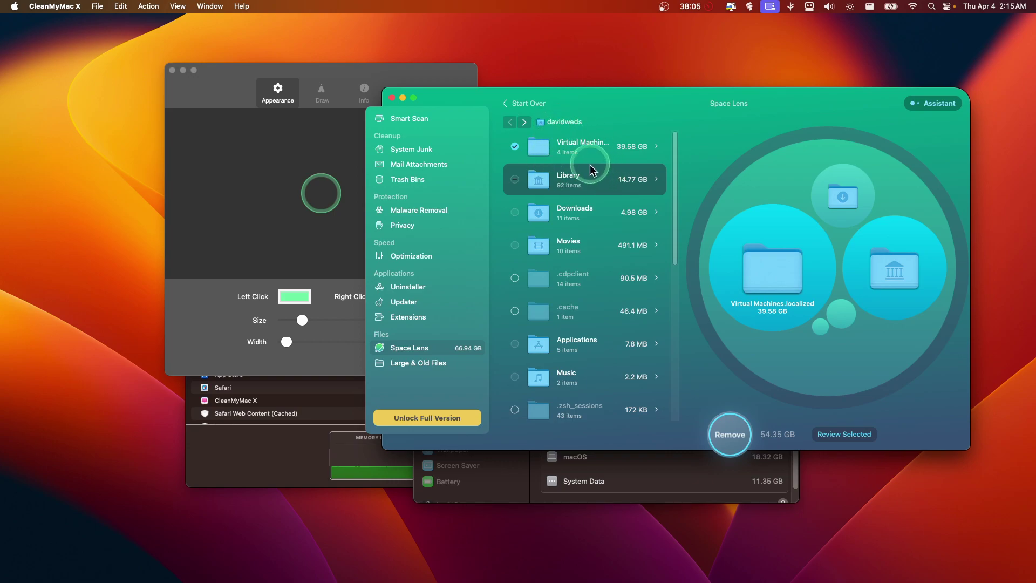
click(568, 166)
scroll(570, 164, down, 1)
scroll(574, 157, up, 1)
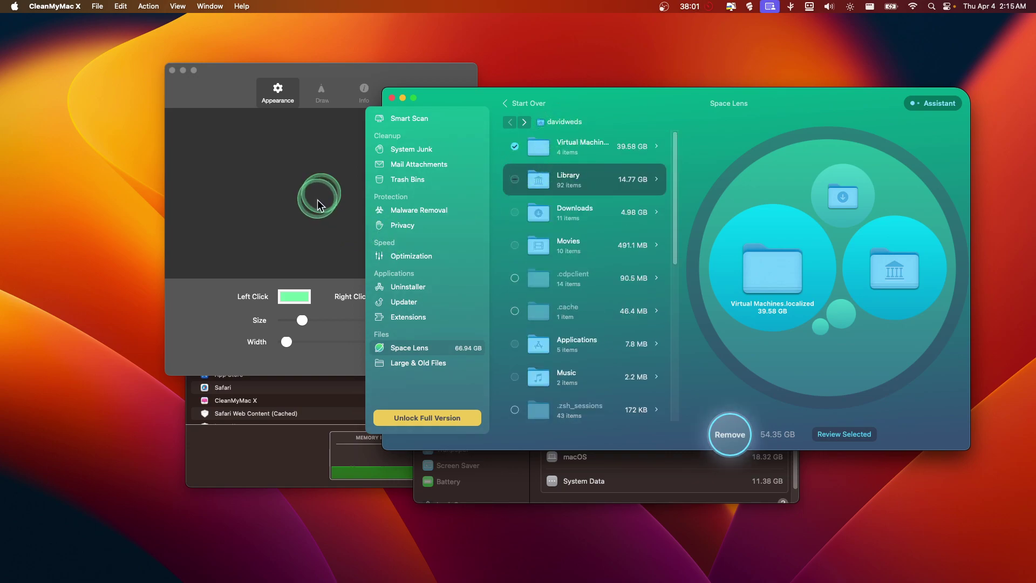
- Launch Finder via Spotlight, open Macintosh HD, and arrange the Finder window
key(super+space)
text(fi)
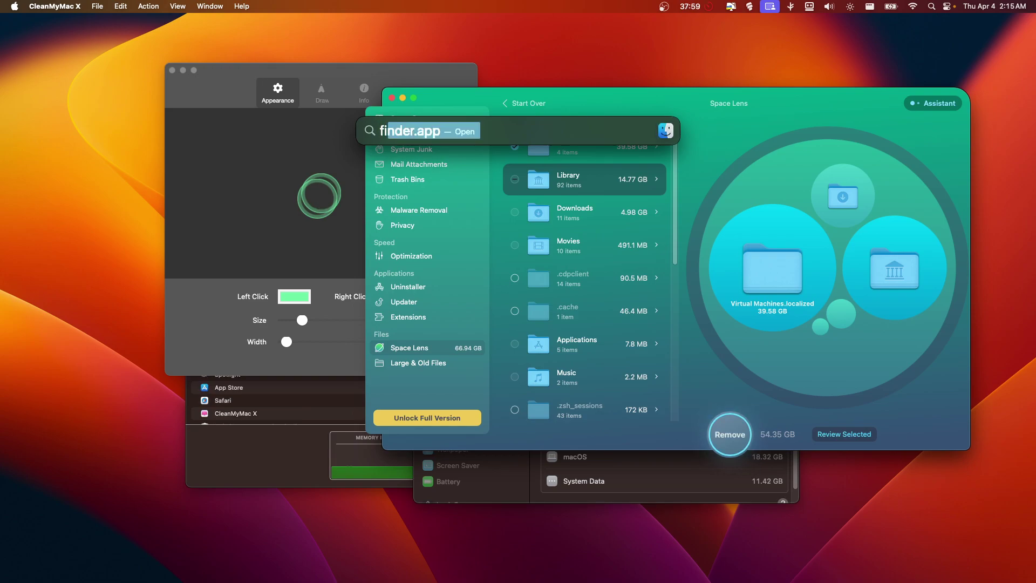
text(nder)
key(Return)
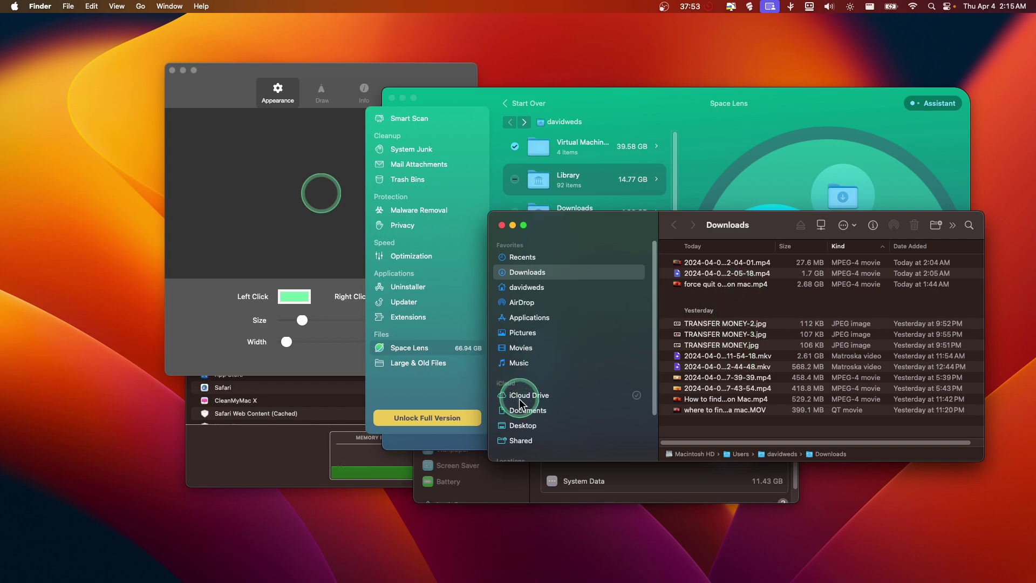
scroll(540, 406, down, 3)
click(543, 417)
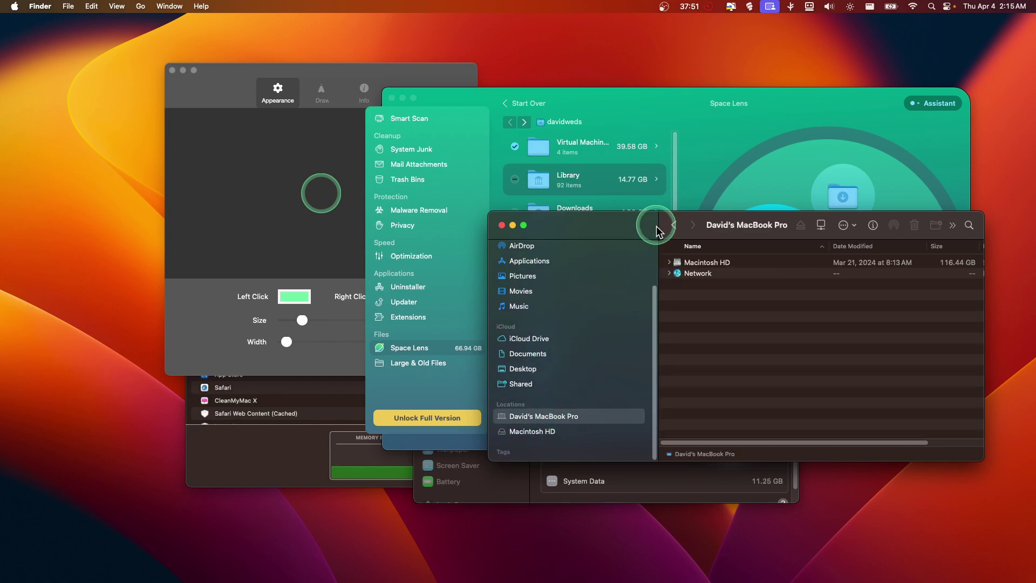
drag(652, 222, 435, 196)
double_click(464, 238)
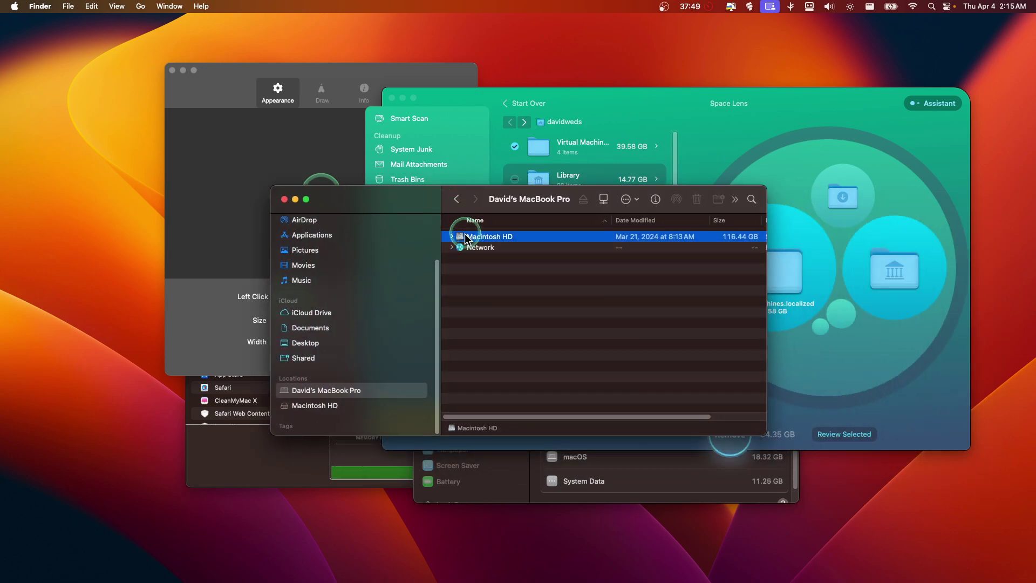
drag(442, 238, 368, 238)
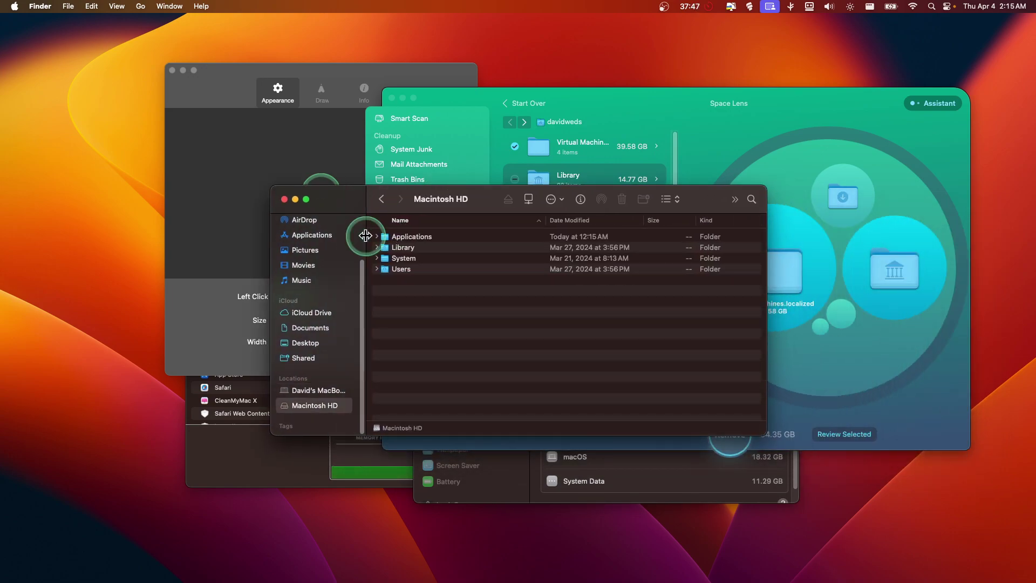
drag(496, 201, 217, 215)
- Peek into Library in Space Lens, then open the home folder in Finder
click(525, 124)
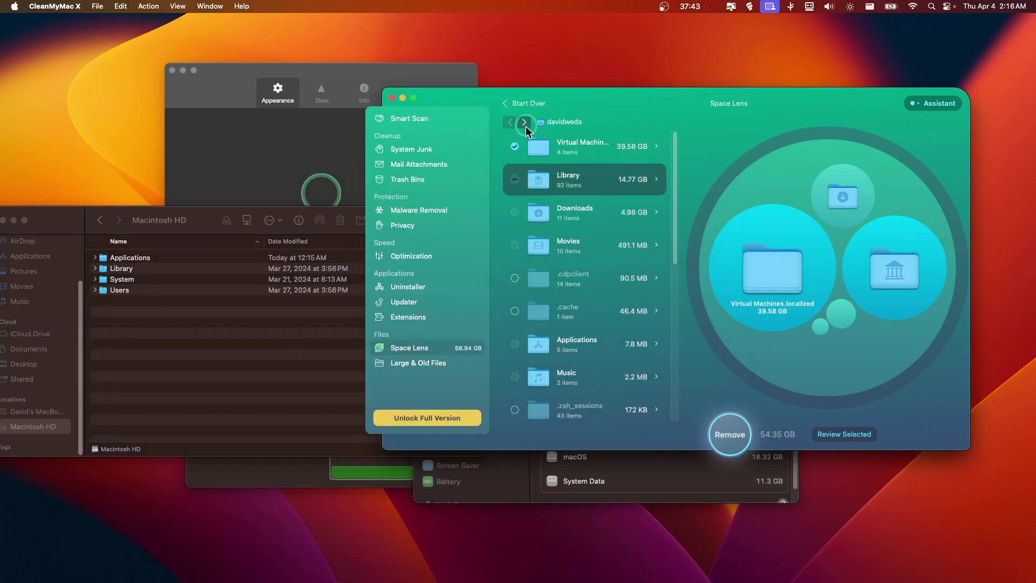
click(513, 123)
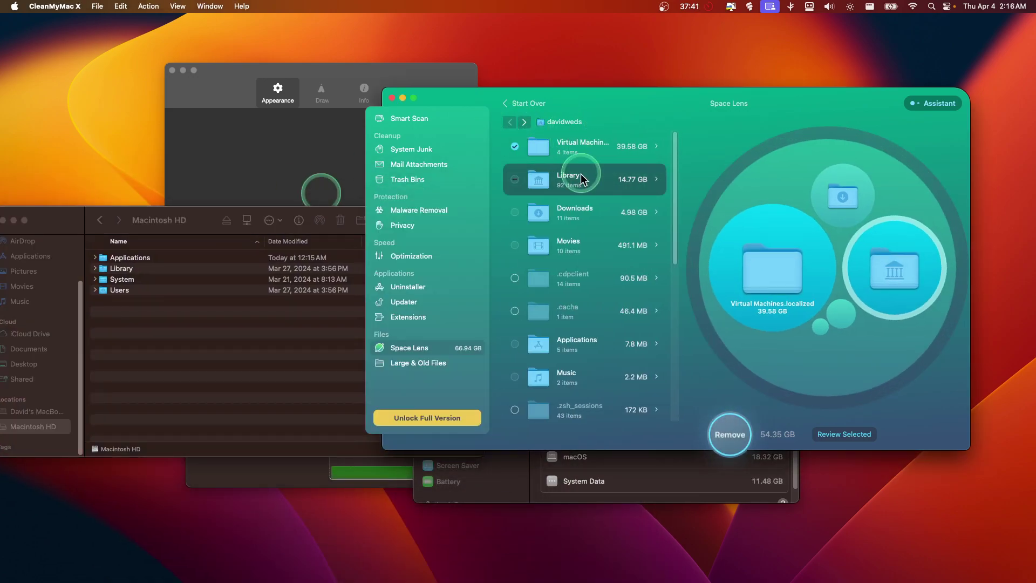
drag(150, 223, 163, 221)
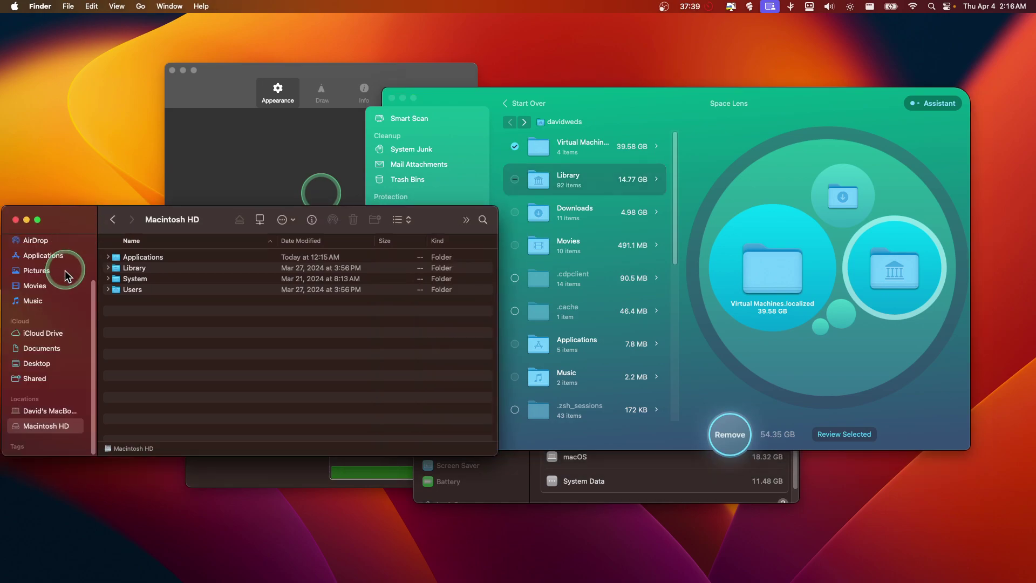
click(57, 277)
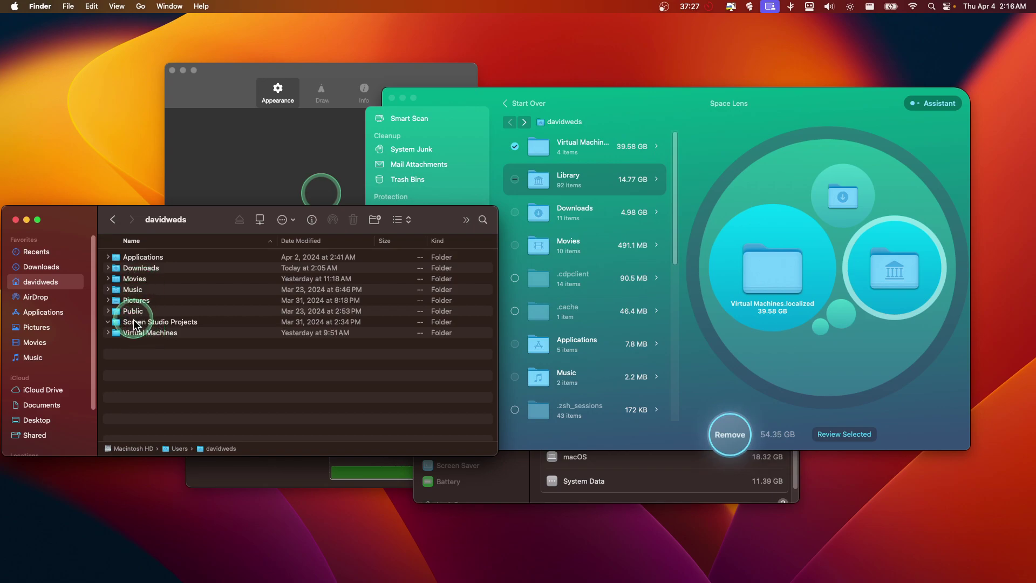
click(109, 323)
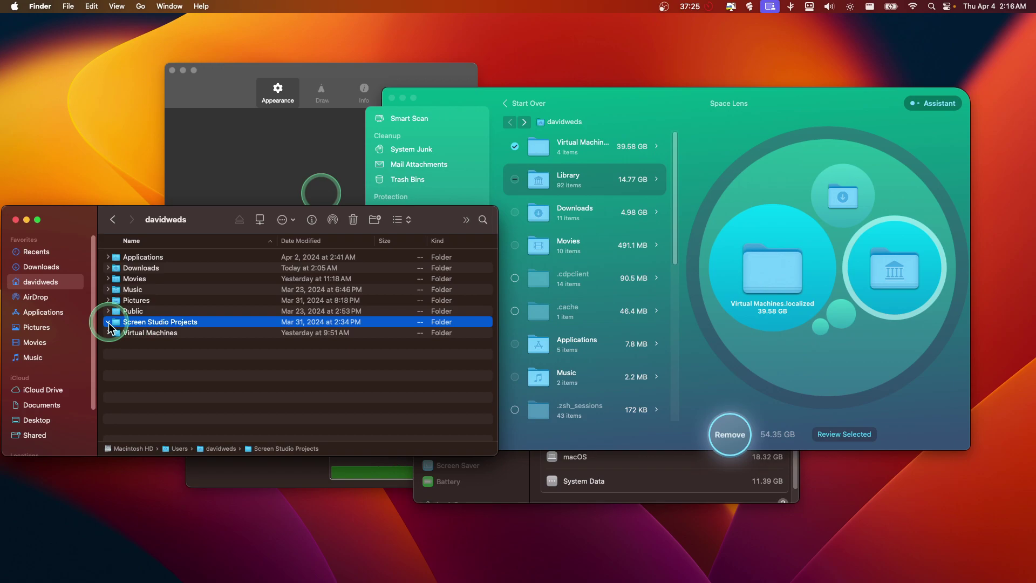
click(109, 322)
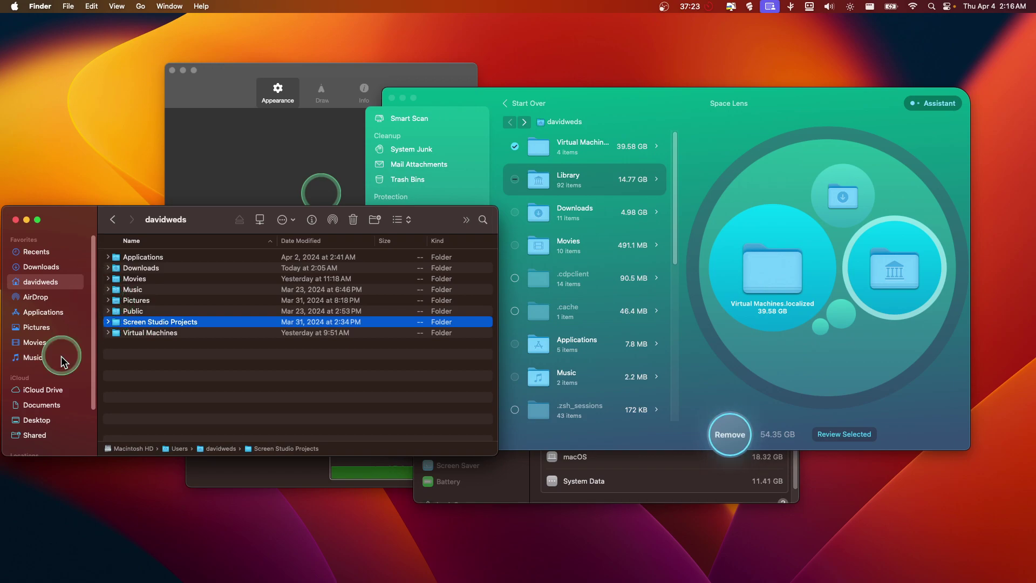
- Navigate Macintosh HD › Users and open the user's home folder
scroll(47, 414, down, 3)
click(48, 413)
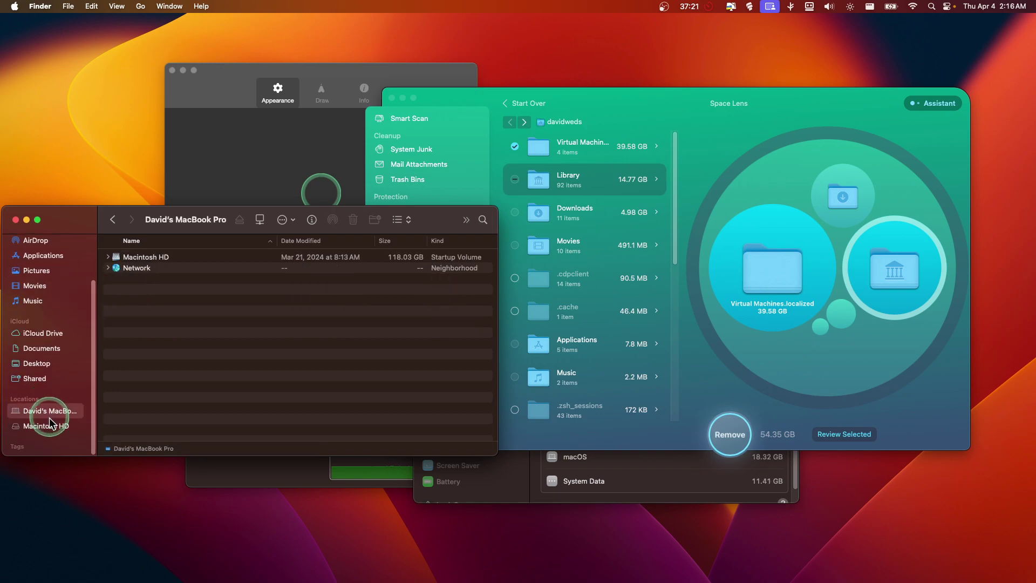
click(51, 425)
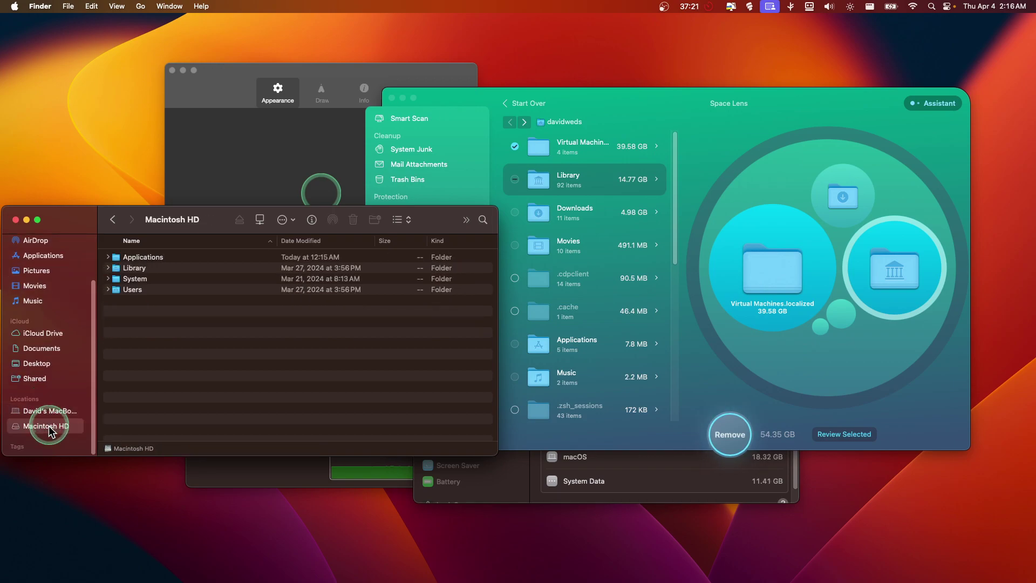
double_click(132, 290)
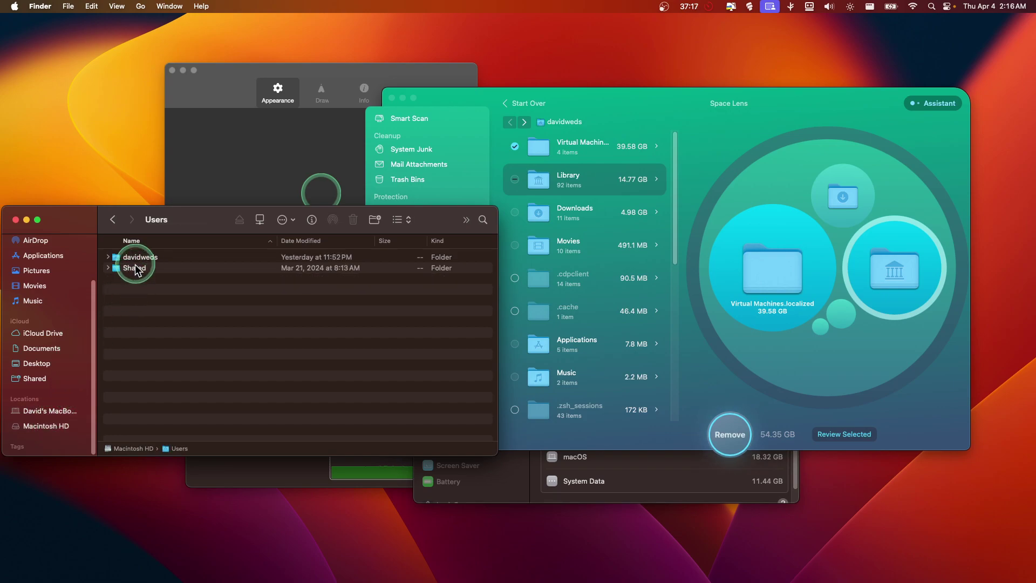
click(136, 260)
double_click(136, 259)
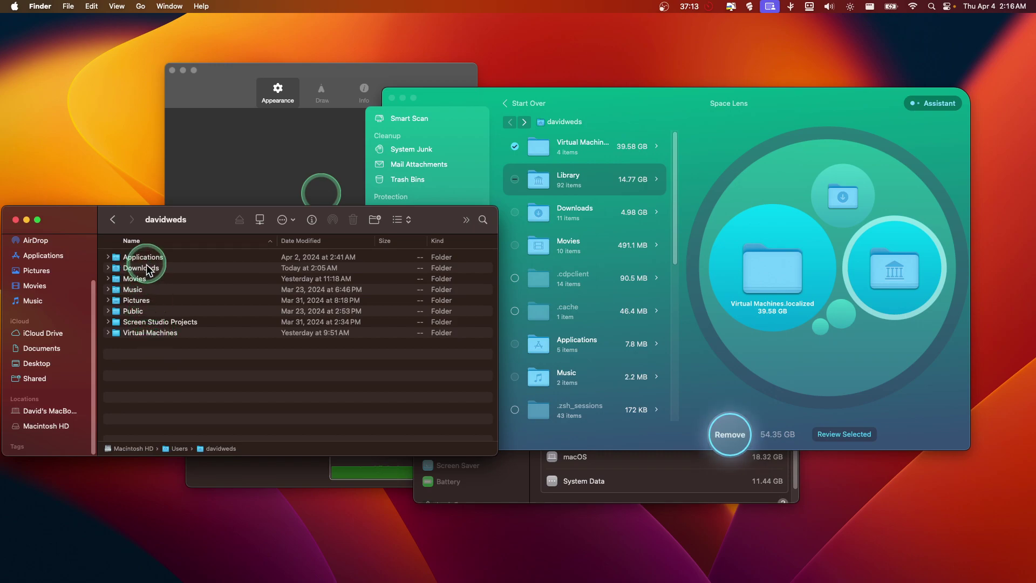
- Show Get Info for the Virtual Machines folder and highlight its 39.58 GB size for 4 items
right_click(153, 335)
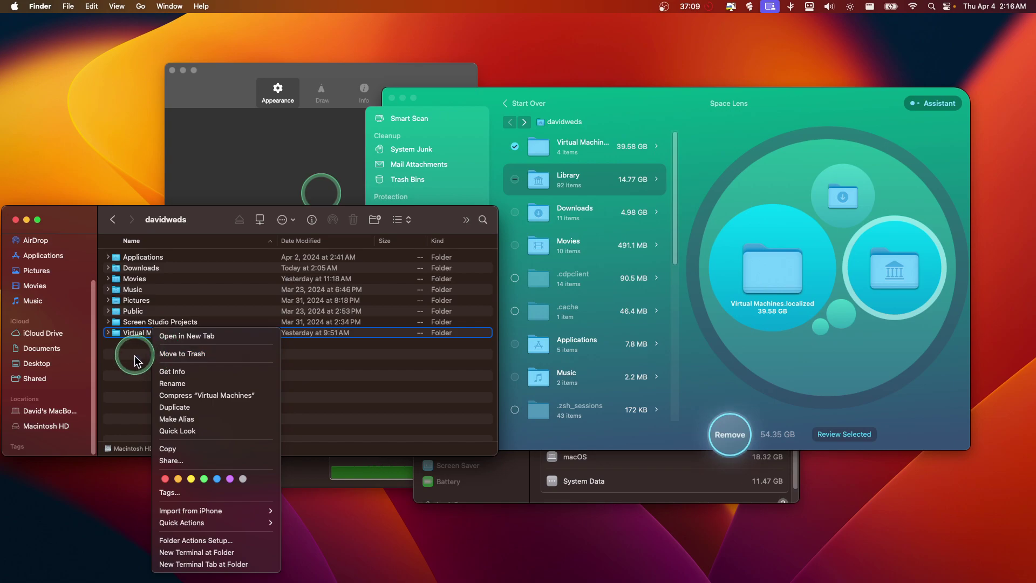
click(135, 355)
right_click(135, 335)
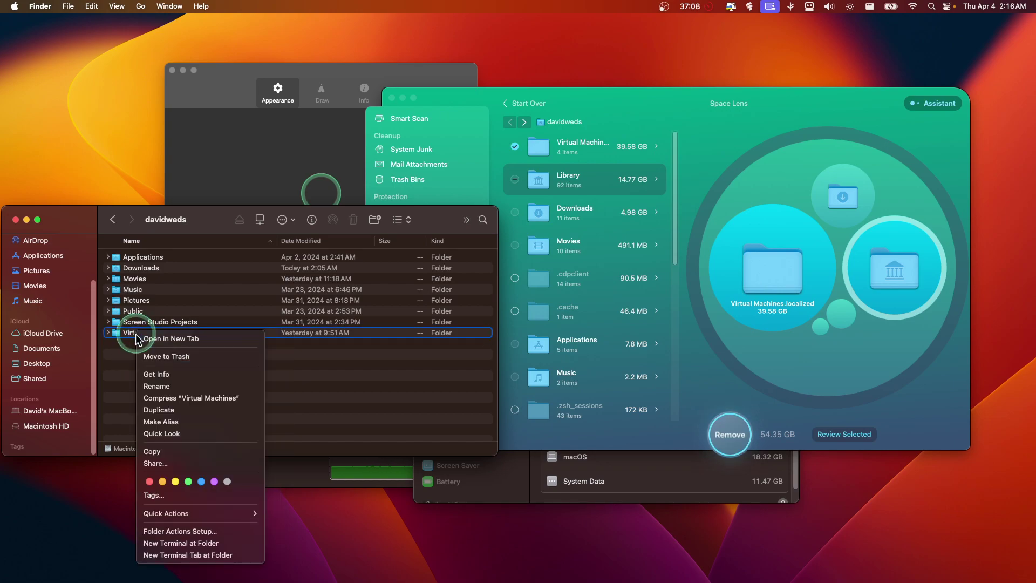
click(147, 372)
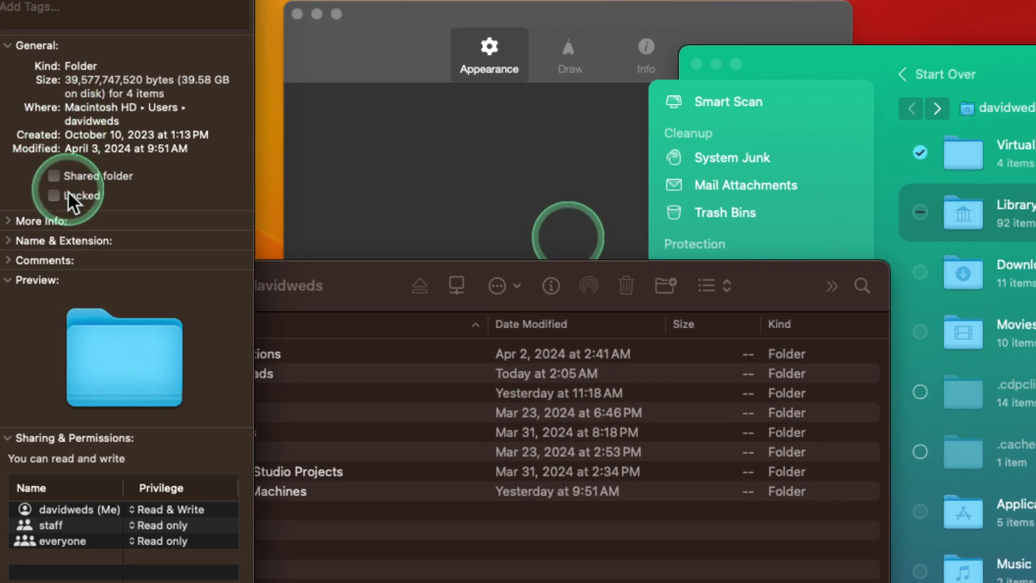
drag(179, 80, 213, 82)
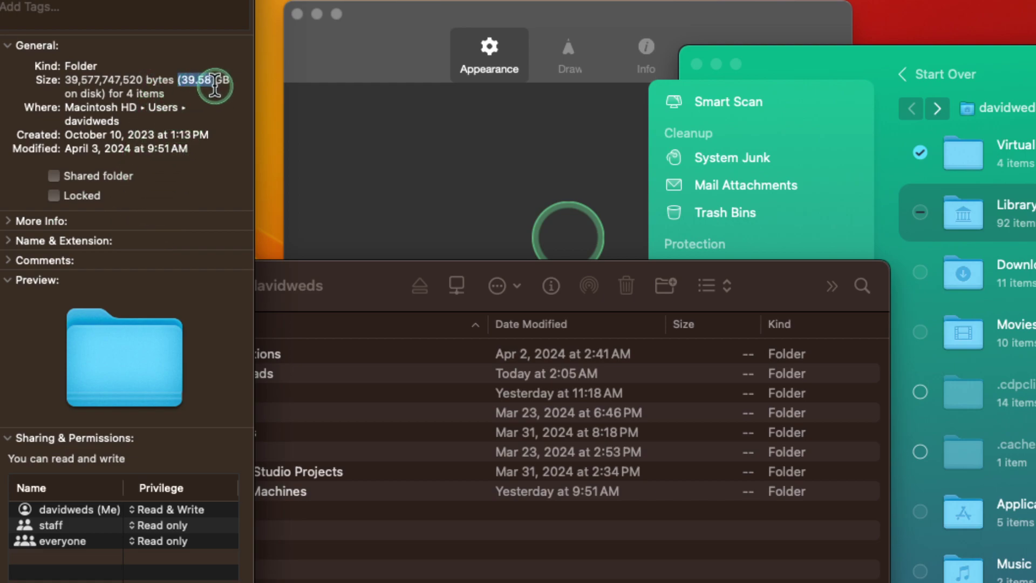
click(830, 67)
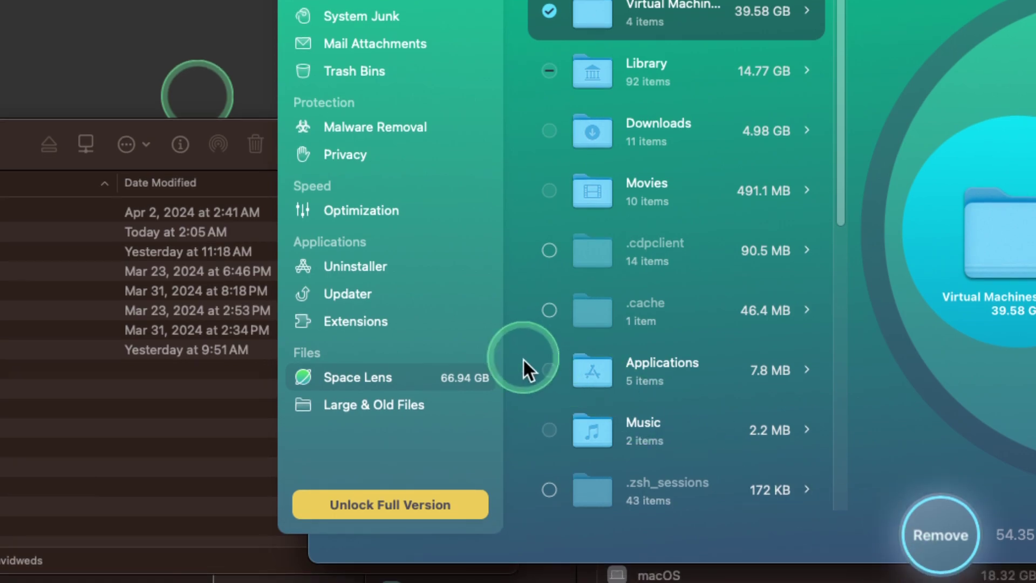
- List all four Optimization items in CleanMyMac X, including login item Rectangle.app, then close the app window
click(365, 212)
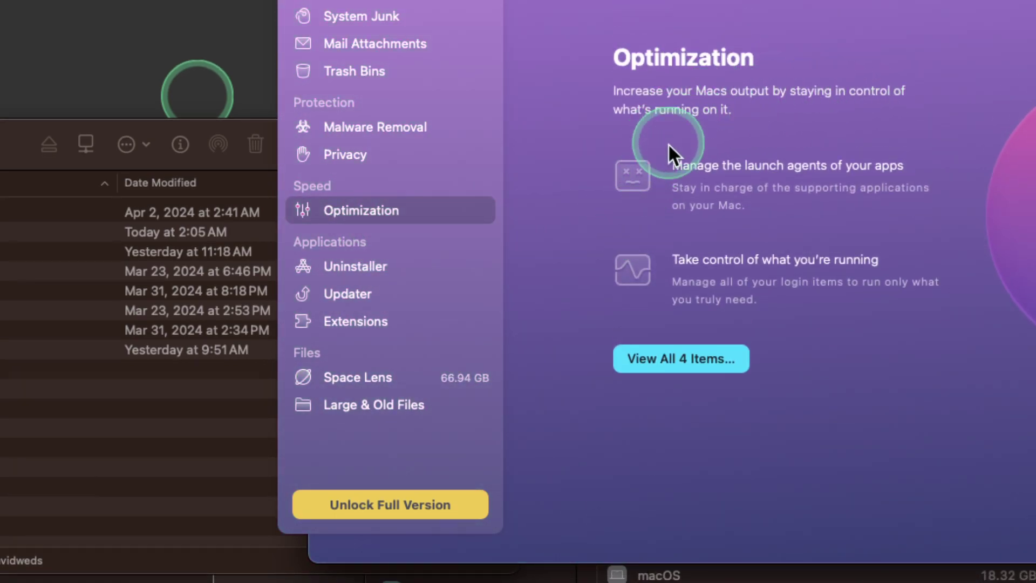
click(656, 359)
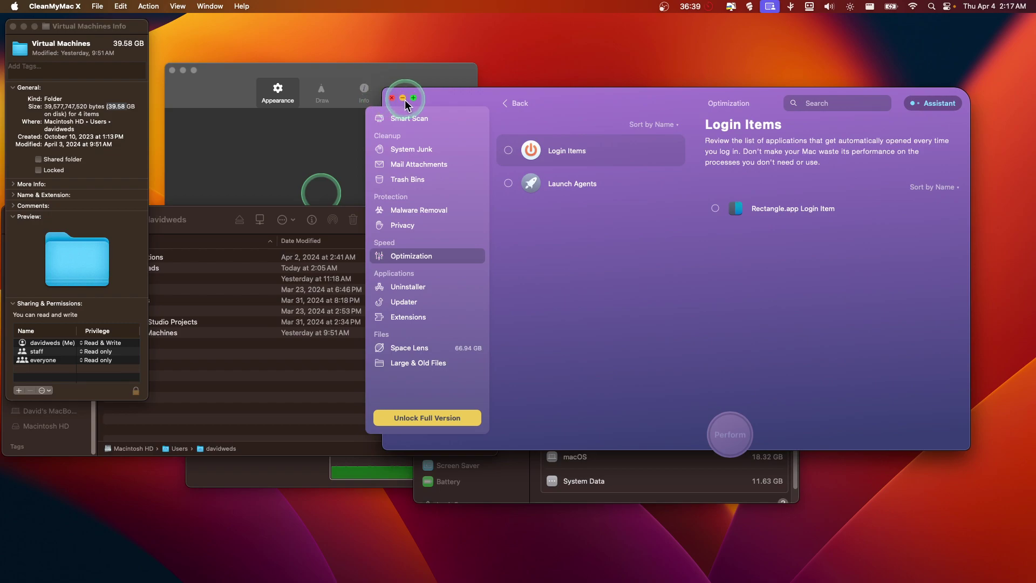
click(403, 98)
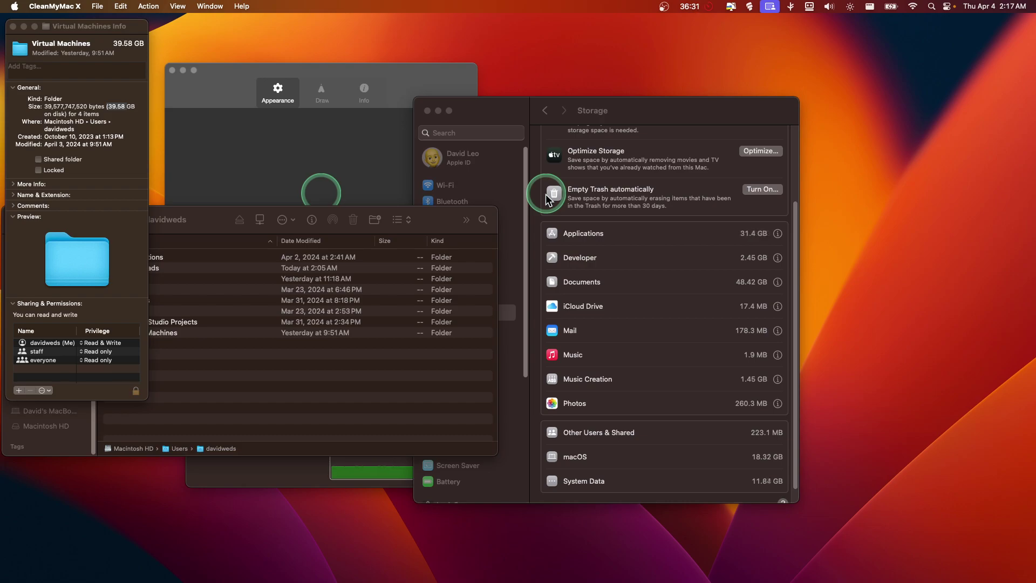
- Scroll Storage to the top, close the Virtual Machines Info window, and move and narrow Finder
scroll(649, 254, up, 3)
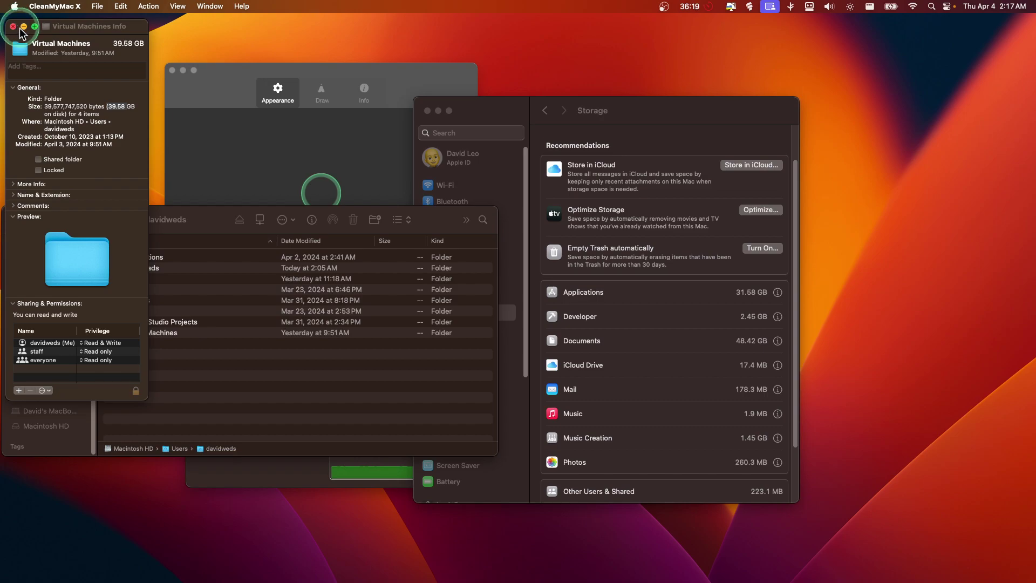
click(23, 27)
drag(331, 209, 345, 170)
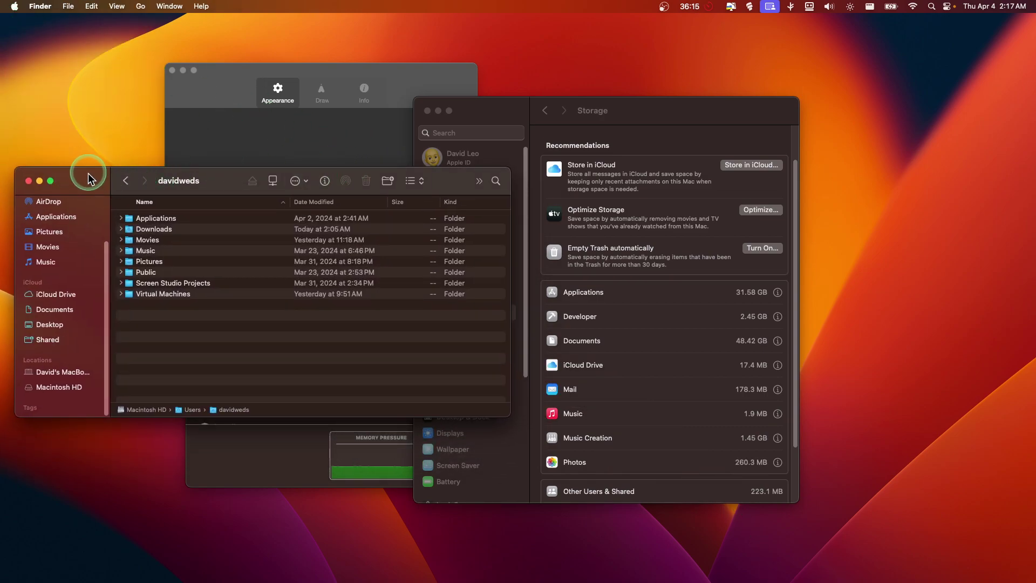
drag(85, 173, 114, 170)
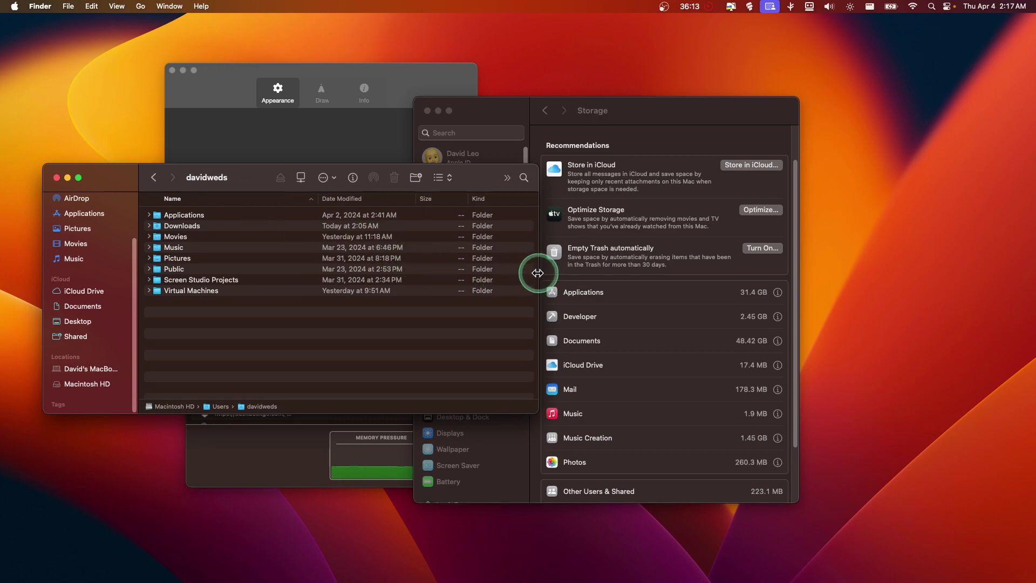
drag(537, 271, 406, 271)
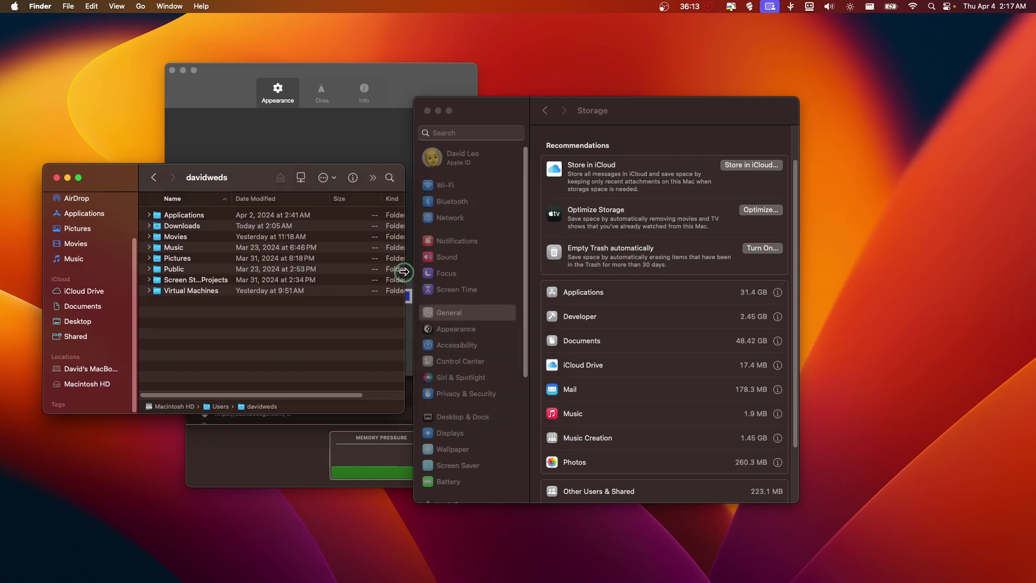
- Close the Finder, drawing app, Activity Monitor and System Settings windows
click(57, 178)
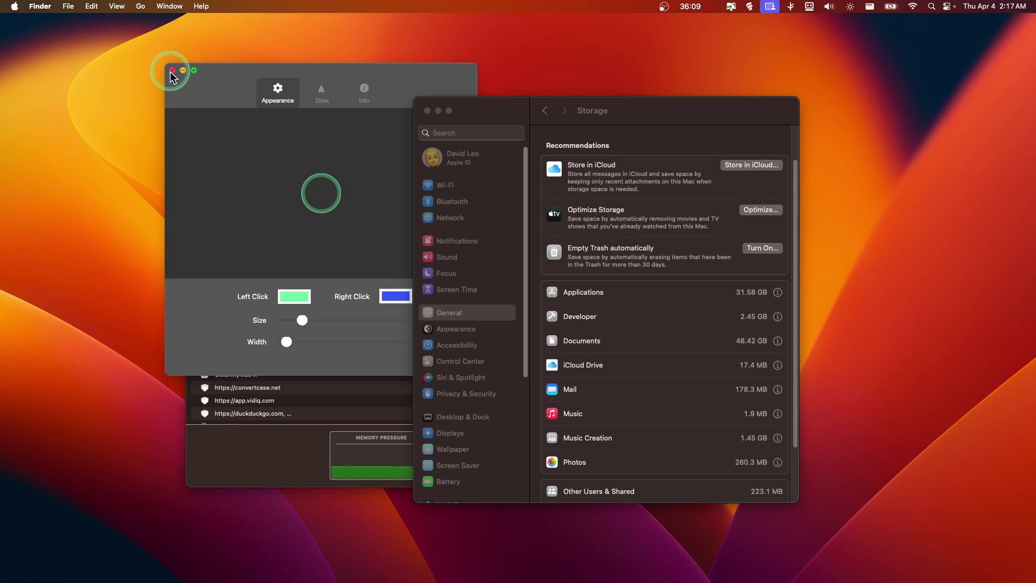
click(171, 72)
click(200, 155)
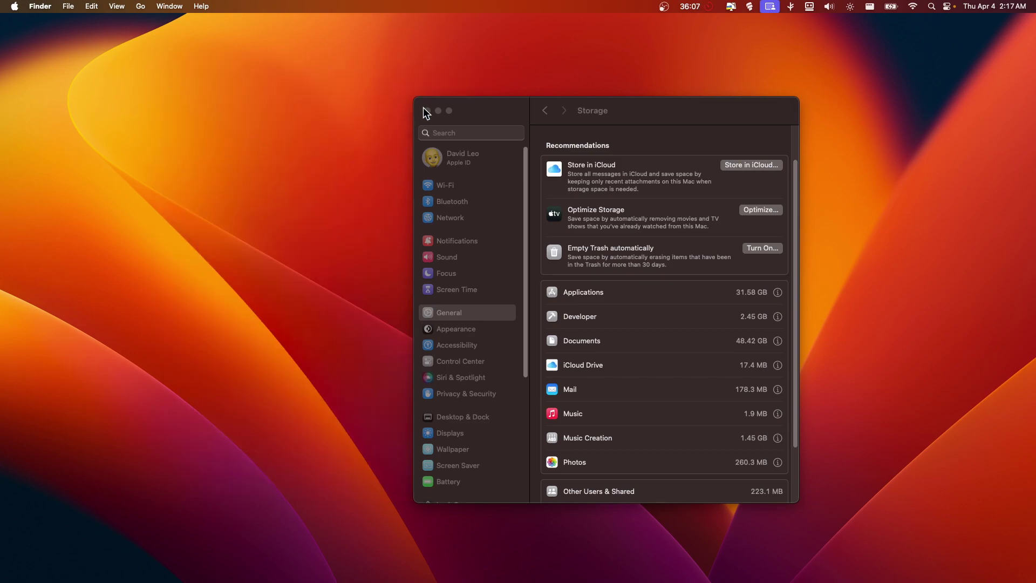
click(427, 111)
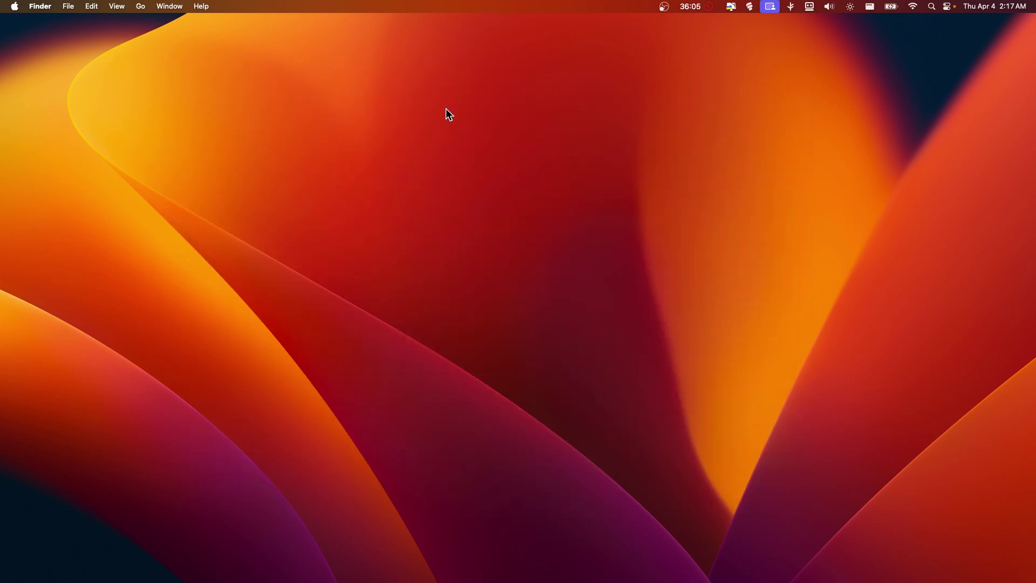